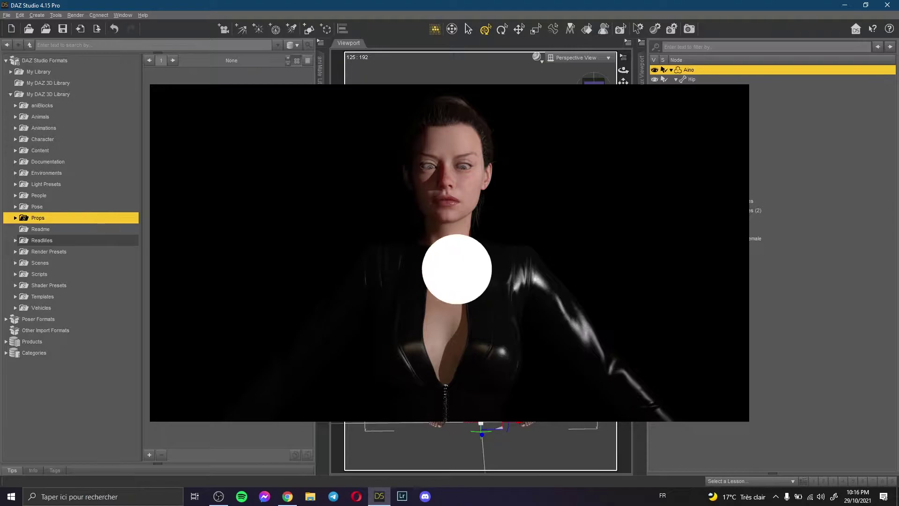
scroll(481, 261, up, 5)
drag(623, 82, 613, 171)
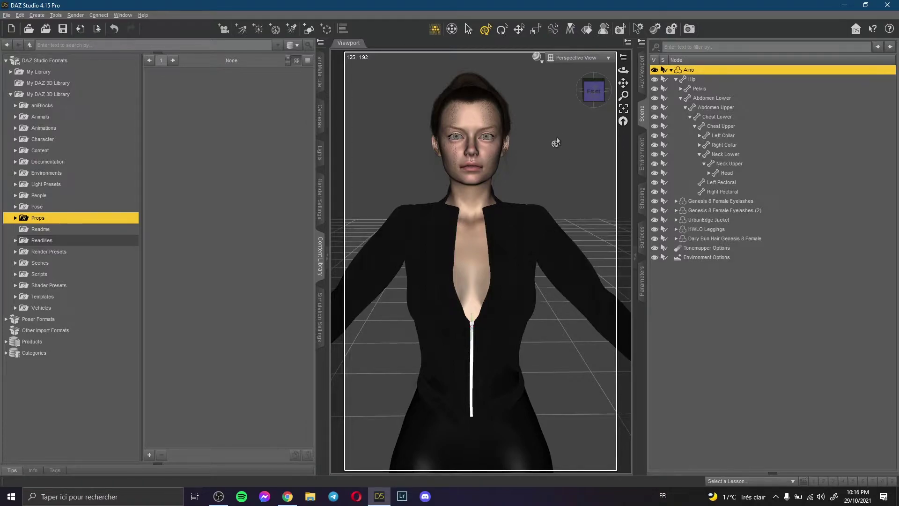
scroll(557, 142, down, 2)
scroll(557, 142, down, 2)
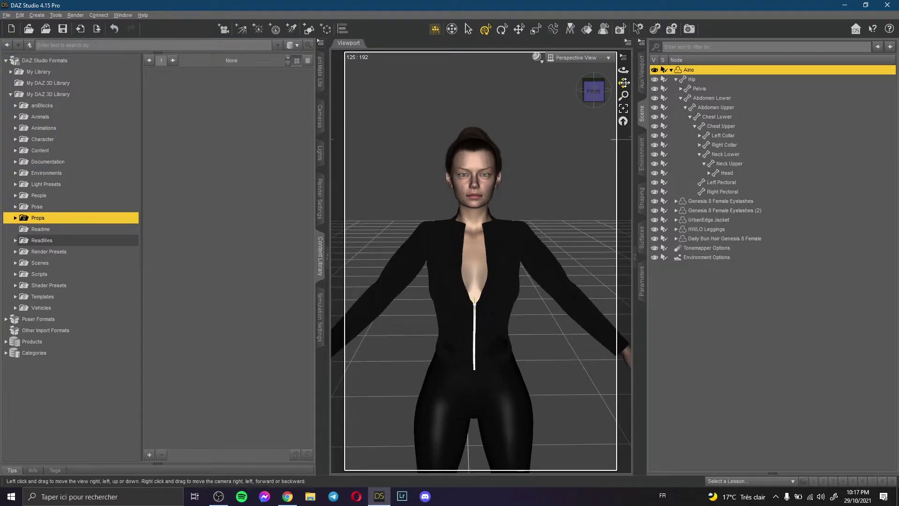
drag(624, 82, 624, 74)
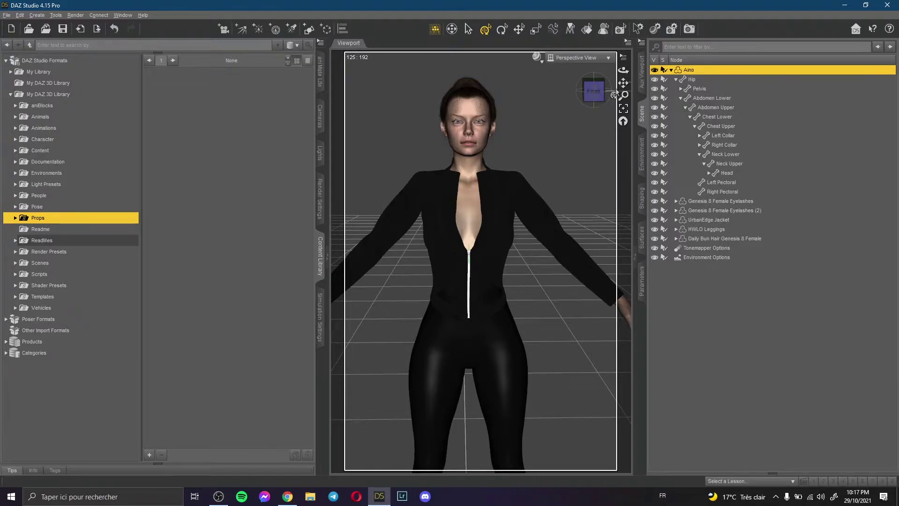
drag(623, 70, 624, 134)
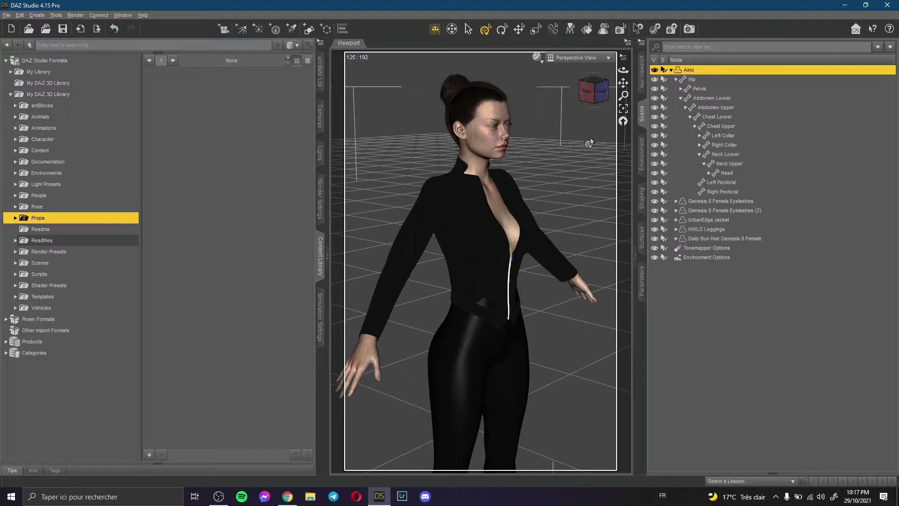
scroll(566, 153, down, 6)
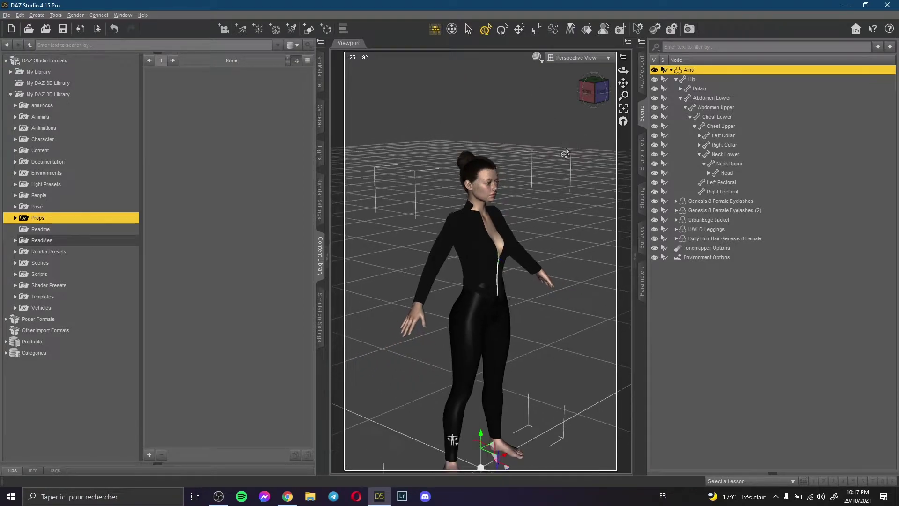
- Create a new camera in the scene with the default options
click(574, 58)
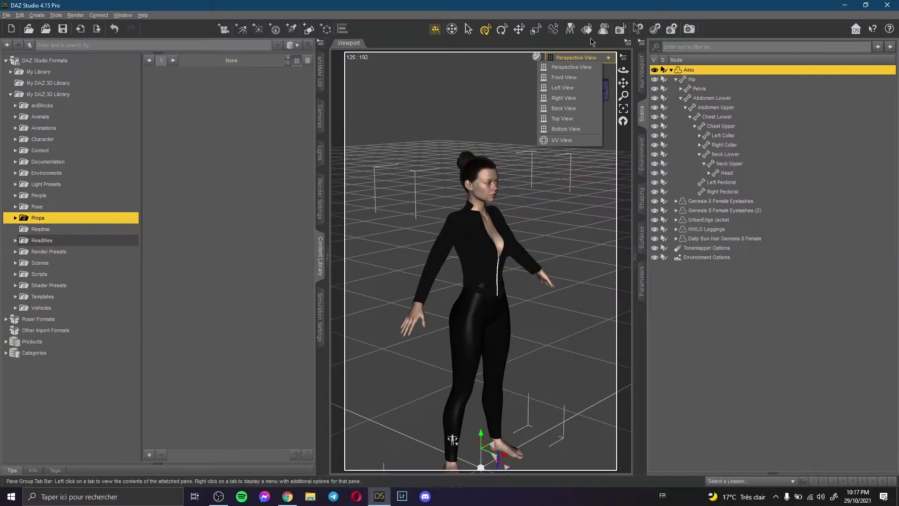
click(37, 15)
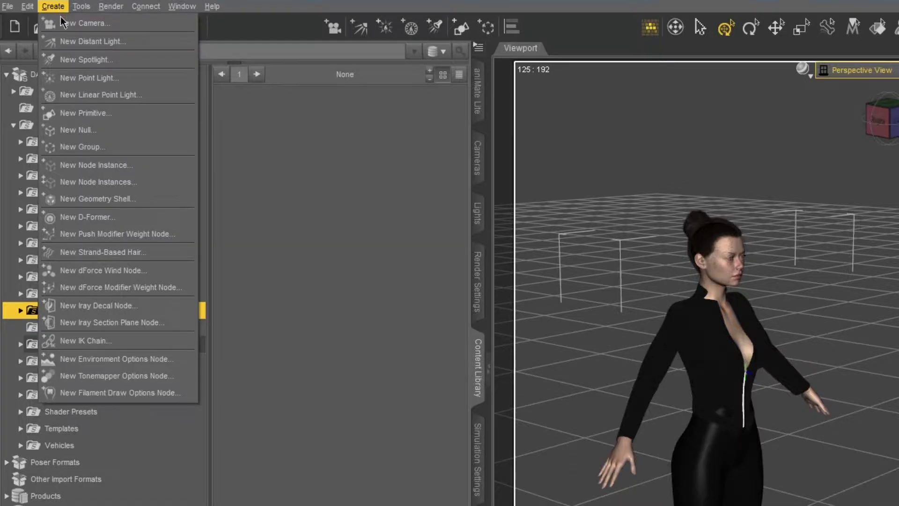
click(61, 23)
click(705, 476)
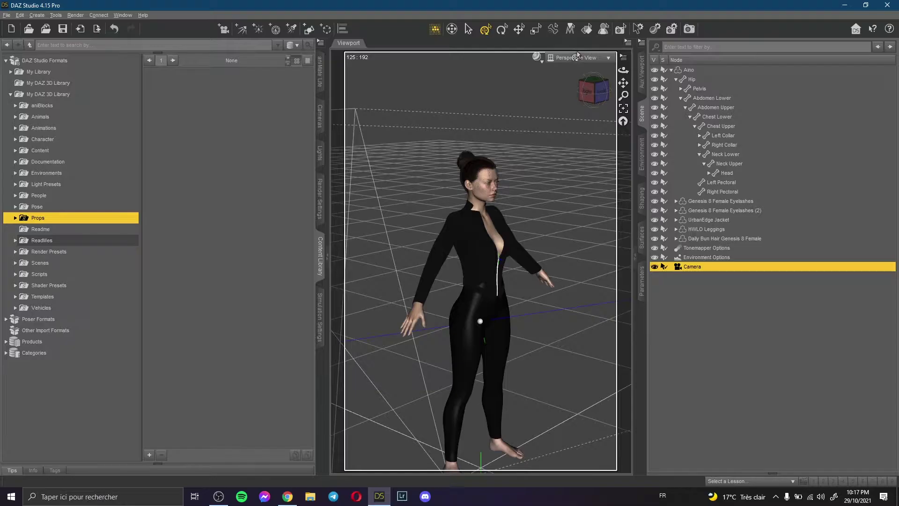
- Look through the new camera and frame the figure's head and upper body from a slight side angle
click(576, 58)
click(567, 139)
scroll(562, 146, up, 5)
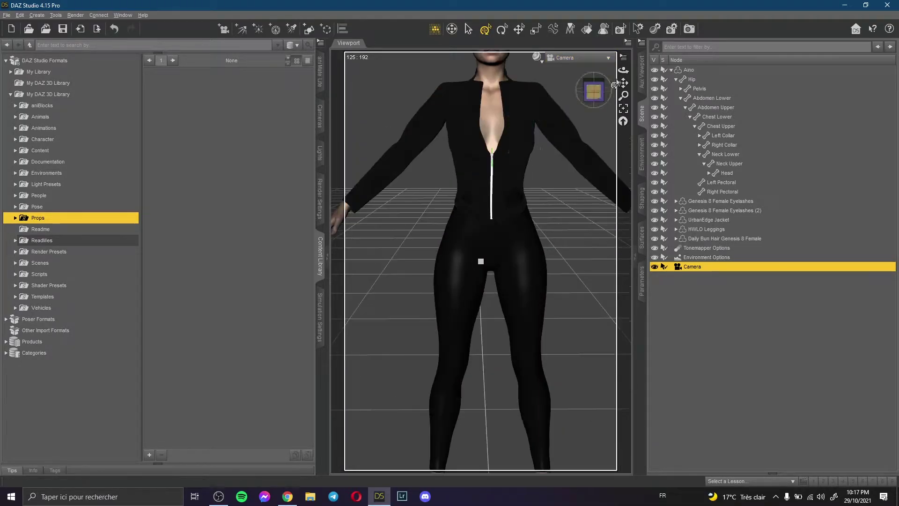
drag(623, 83, 618, 189)
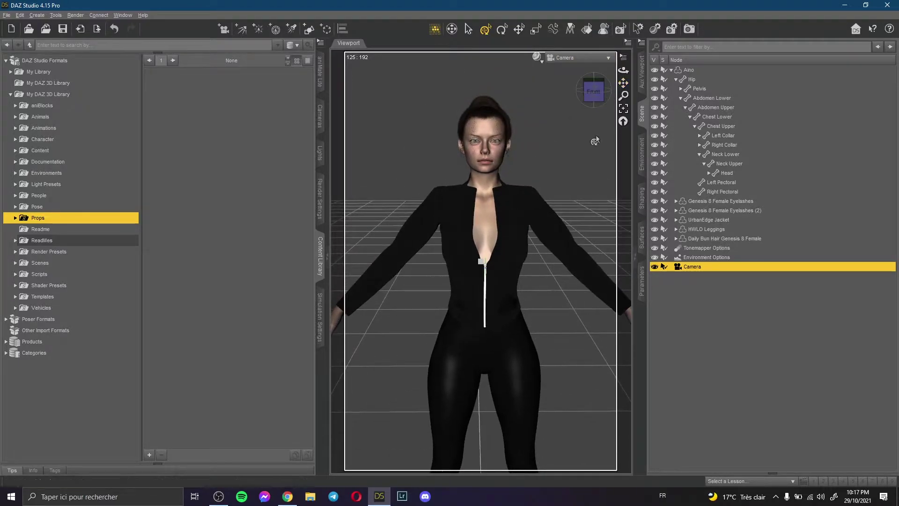
scroll(594, 142, up, 3)
drag(623, 82, 653, 72)
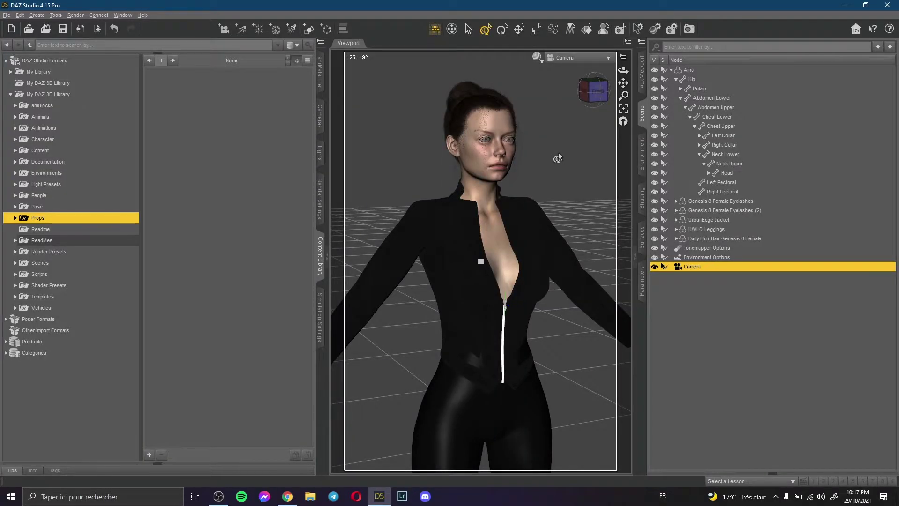
click(558, 157)
- Switch the main viewport back to Perspective View and frame both the figure and the camera in it
click(565, 58)
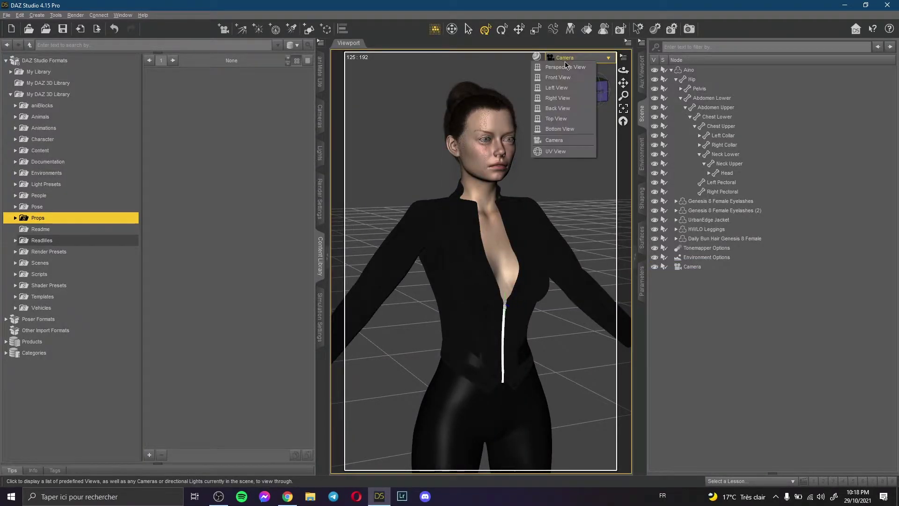
click(565, 68)
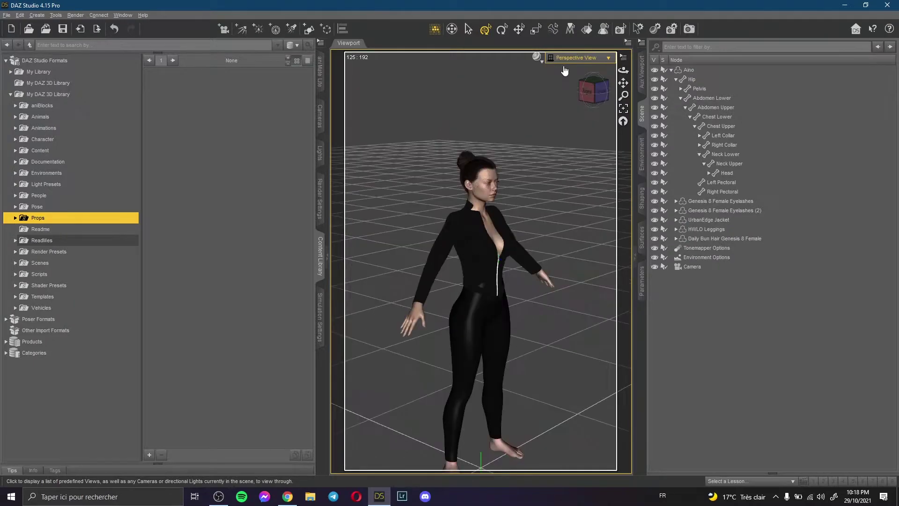
mouse_move(623, 71)
mouse_down()
mouse_move(599, 73)
mouse_move(619, 85)
mouse_up()
scroll(550, 193, down, 5)
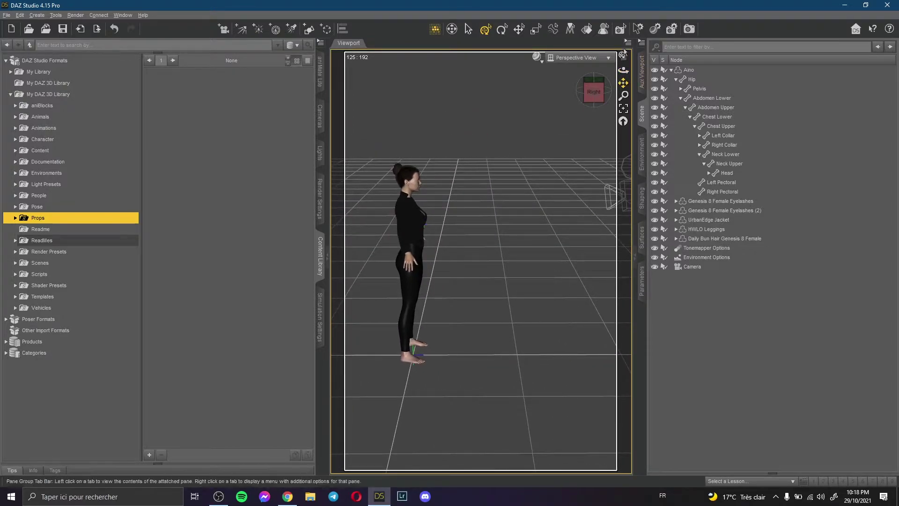
scroll(477, 147, down, 4)
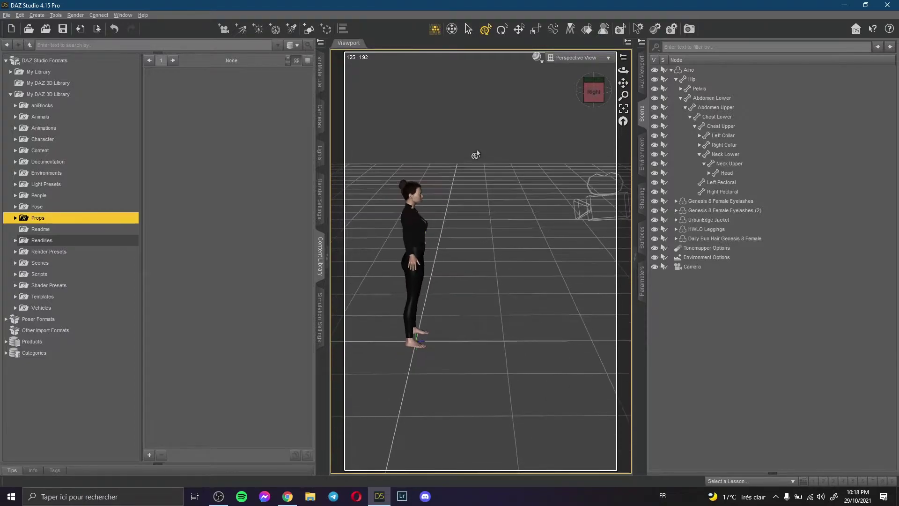
drag(624, 70, 603, 71)
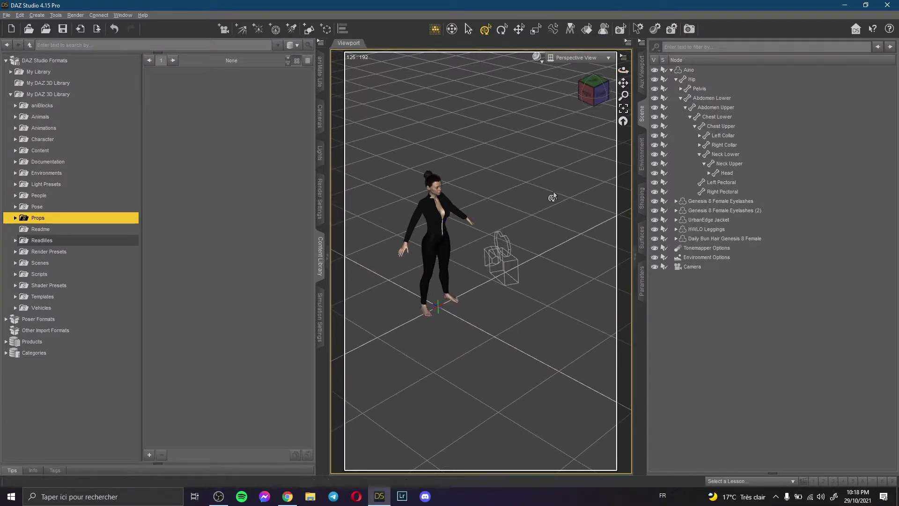
- Show the Camera view in the auxiliary viewport and set its draw style to Texture Shaded
click(642, 73)
click(843, 47)
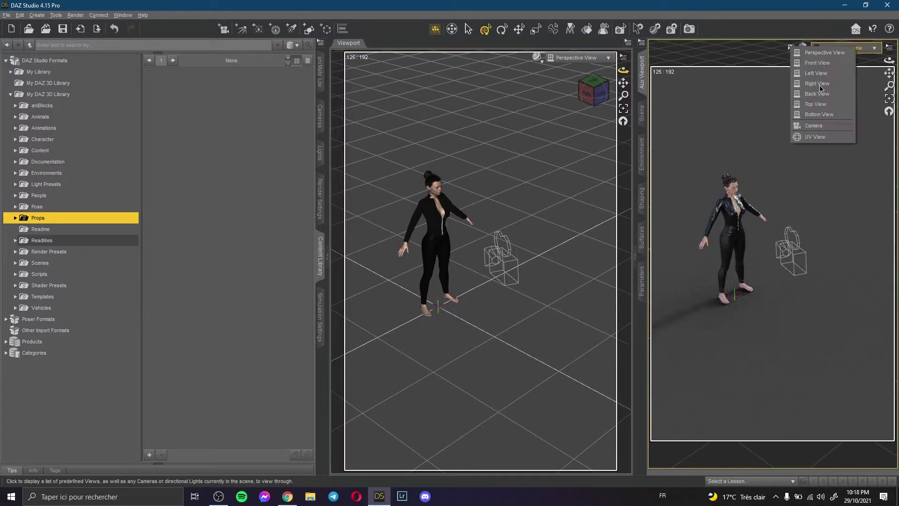
click(814, 126)
click(804, 48)
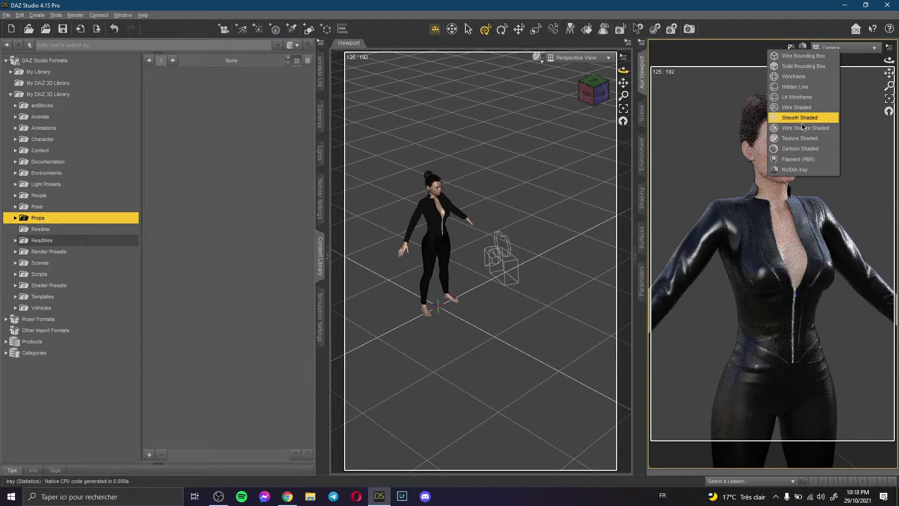
click(800, 139)
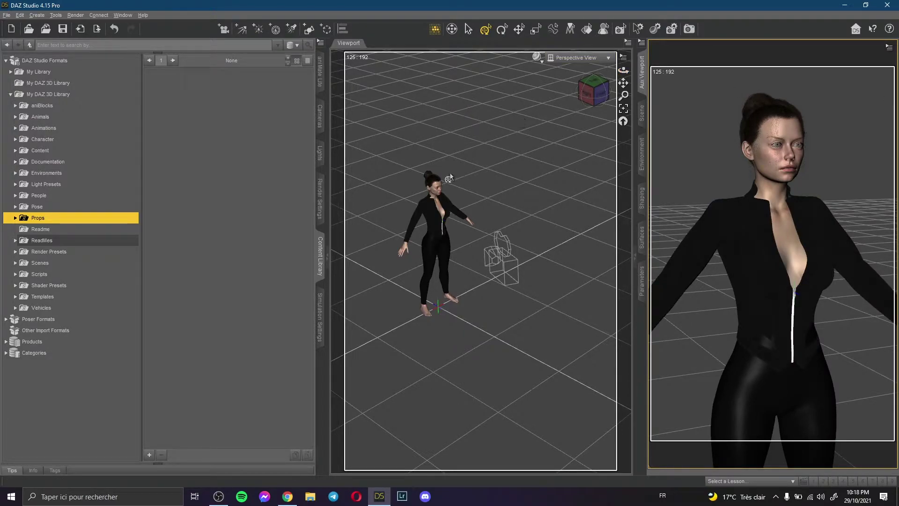
- Set the Point At target of the figure's left eye to Camera
click(438, 187)
click(624, 111)
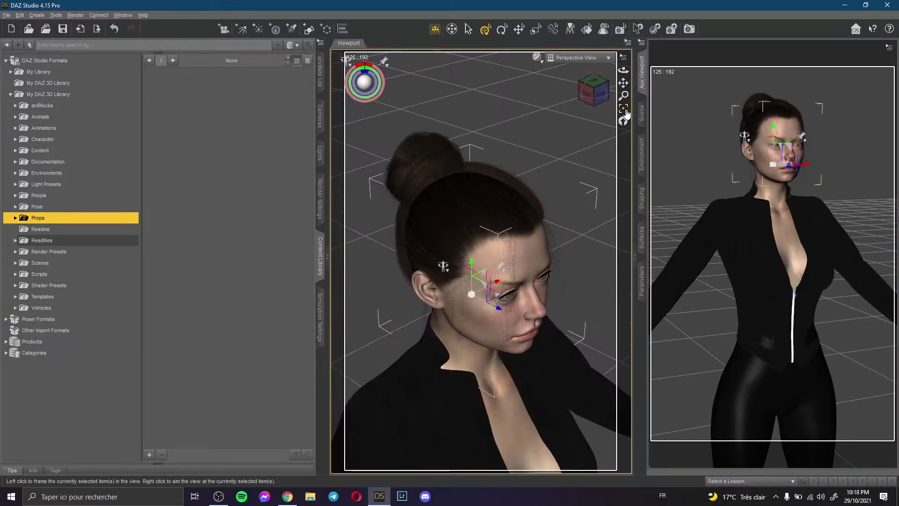
click(568, 134)
mouse_move(624, 71)
mouse_down()
mouse_move(619, 52)
mouse_move(632, 70)
mouse_move(623, 78)
mouse_move(623, 63)
mouse_up()
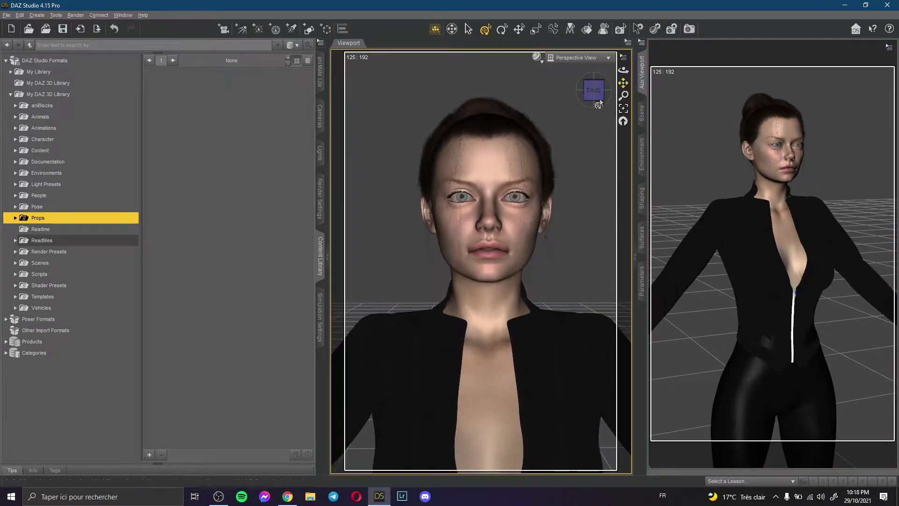
click(522, 198)
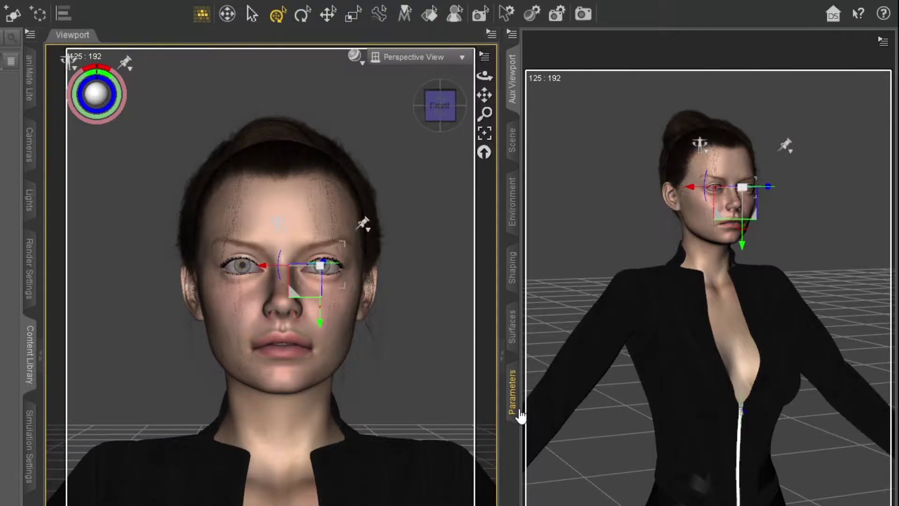
click(640, 300)
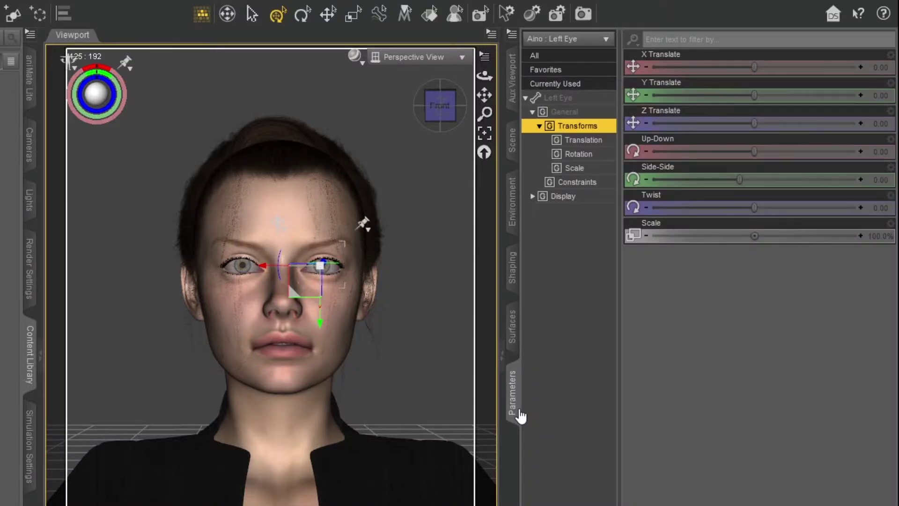
click(556, 58)
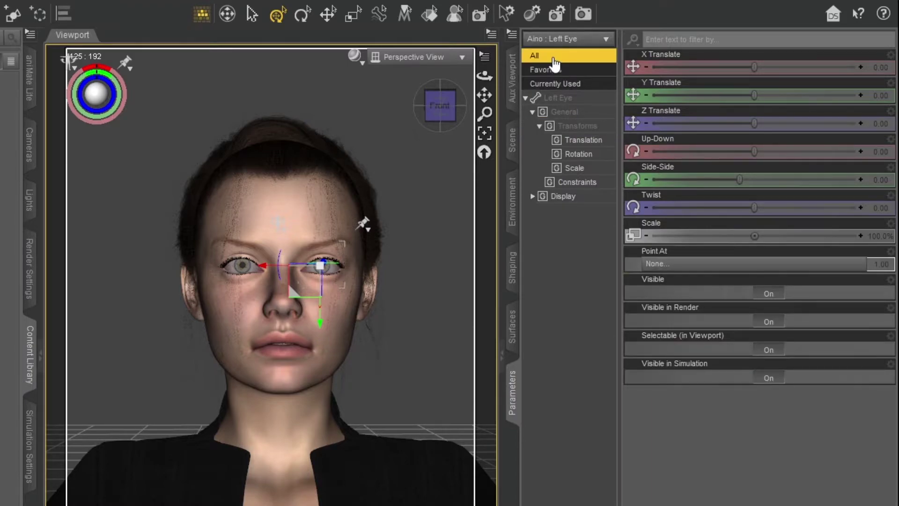
click(669, 264)
click(170, 268)
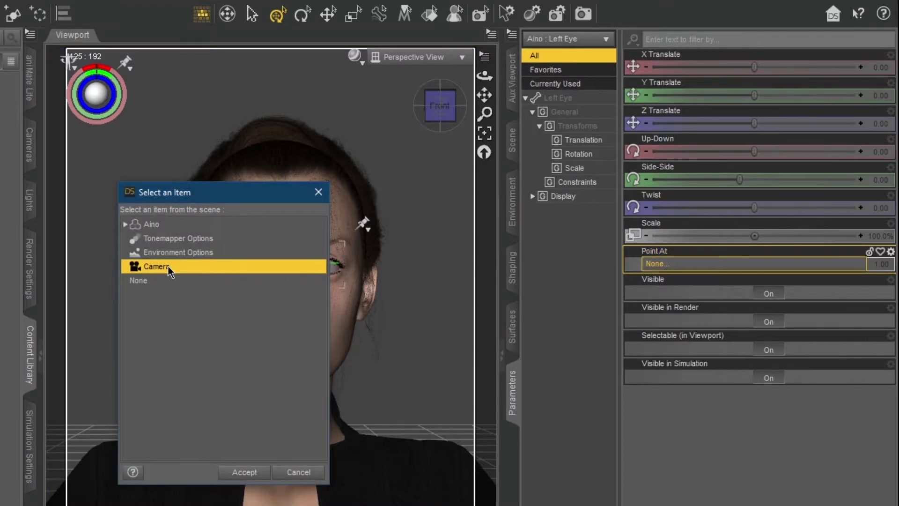
click(234, 471)
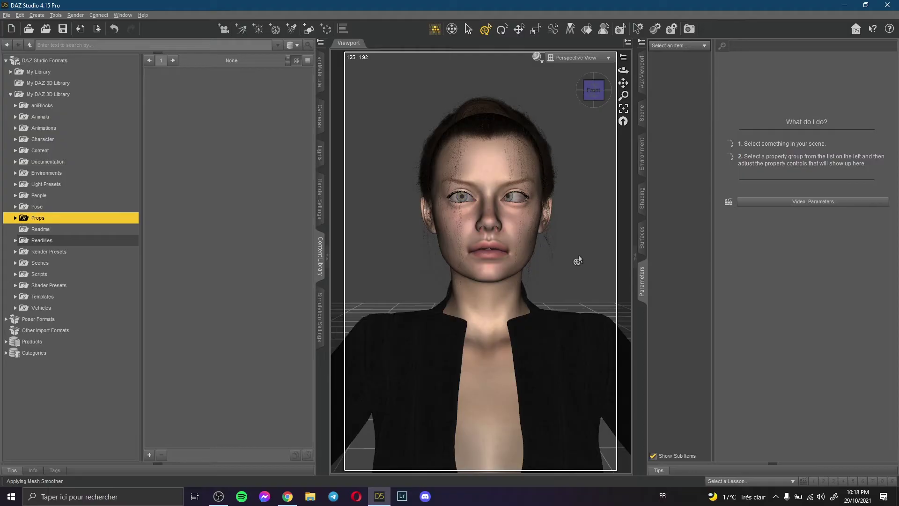
- Set the Point At target of the figure's right eye to Camera
click(512, 202)
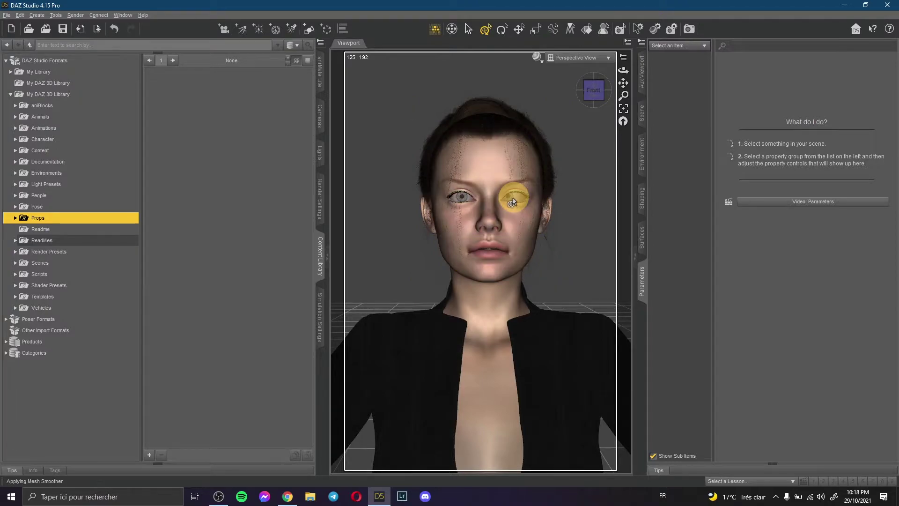
click(459, 201)
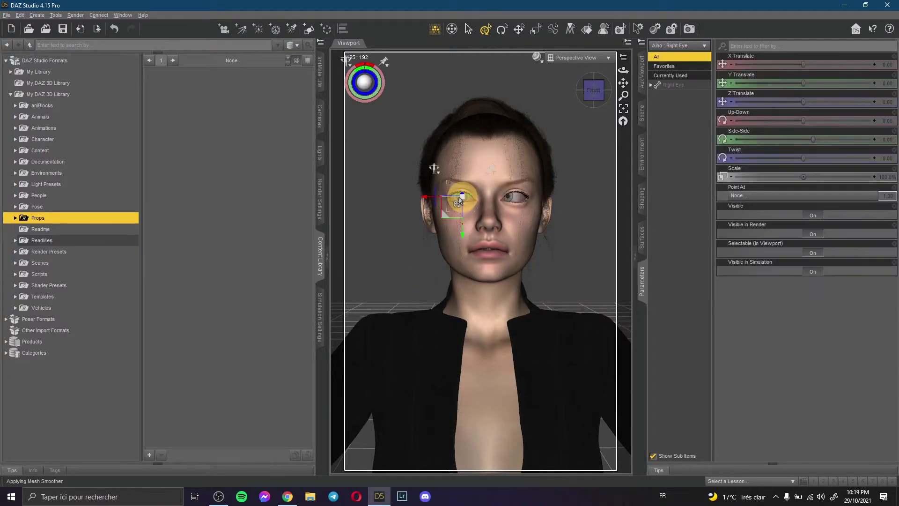
click(777, 196)
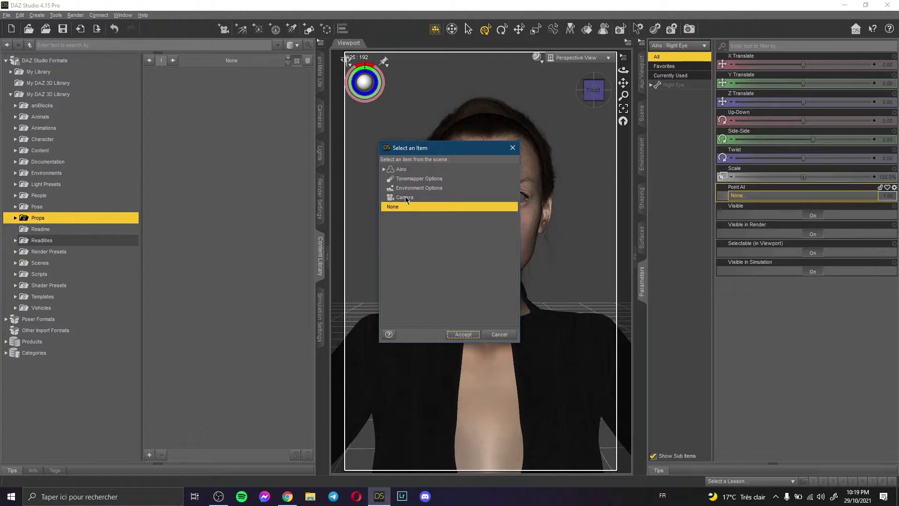
click(405, 197)
click(464, 334)
click(591, 153)
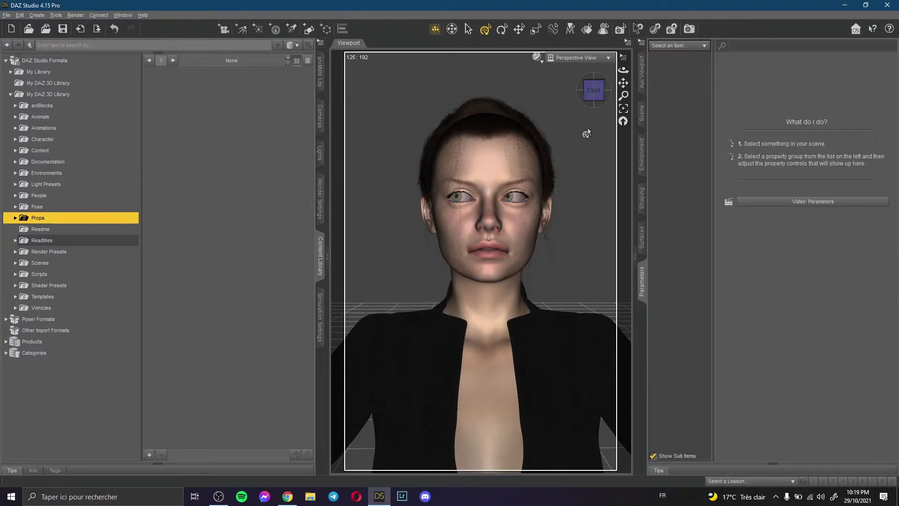
- Switch the main viewport to the Camera view and move the camera around the figure to check how the eyes follow it
click(585, 57)
click(572, 139)
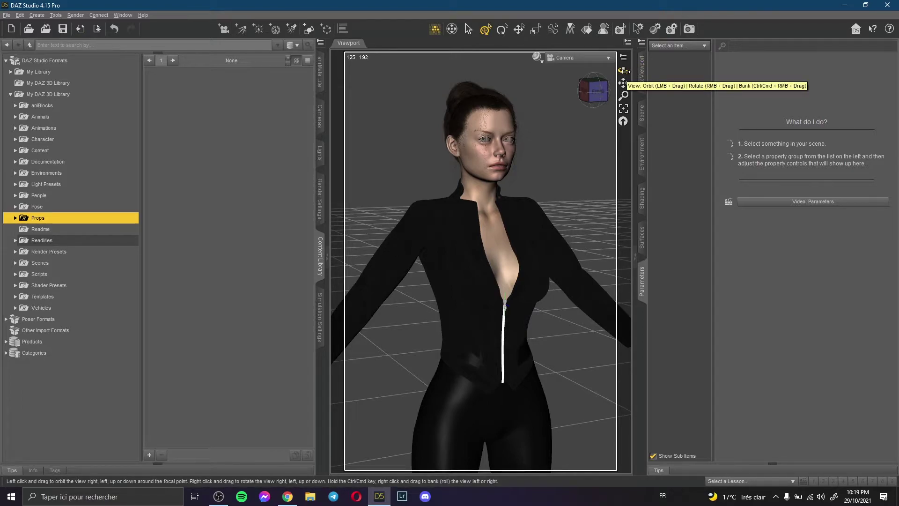
drag(624, 70, 562, 71)
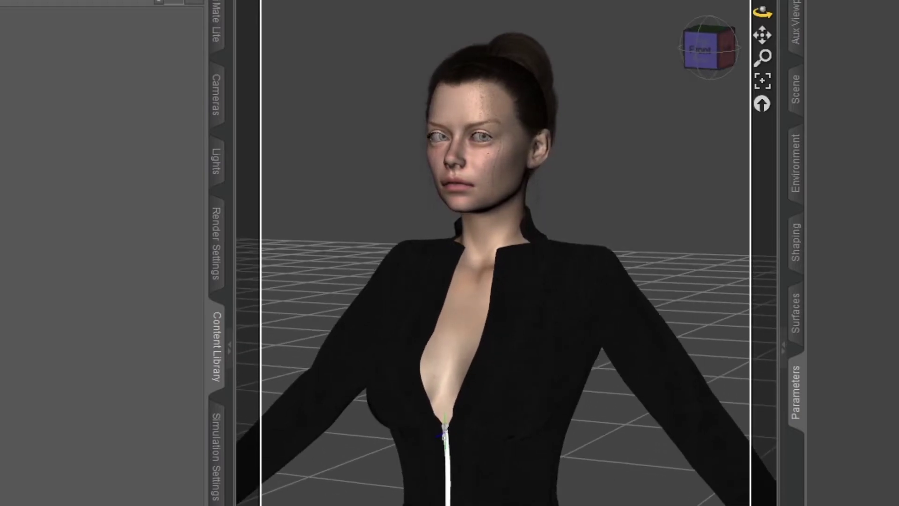
drag(763, 12, 794, 7)
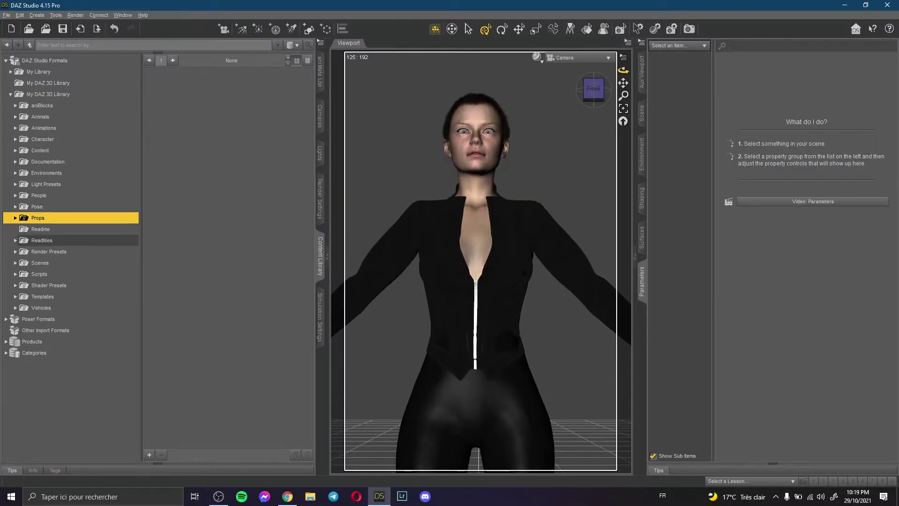
scroll(588, 115, up, 4)
drag(624, 83, 624, 163)
mouse_move(624, 70)
mouse_down()
mouse_move(624, 81)
mouse_move(628, 61)
mouse_move(624, 71)
mouse_up()
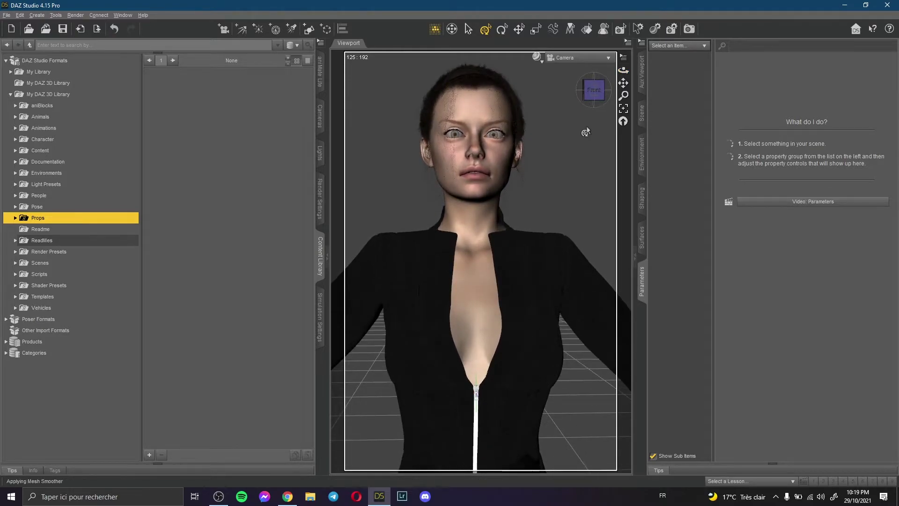
scroll(566, 128, down, 6)
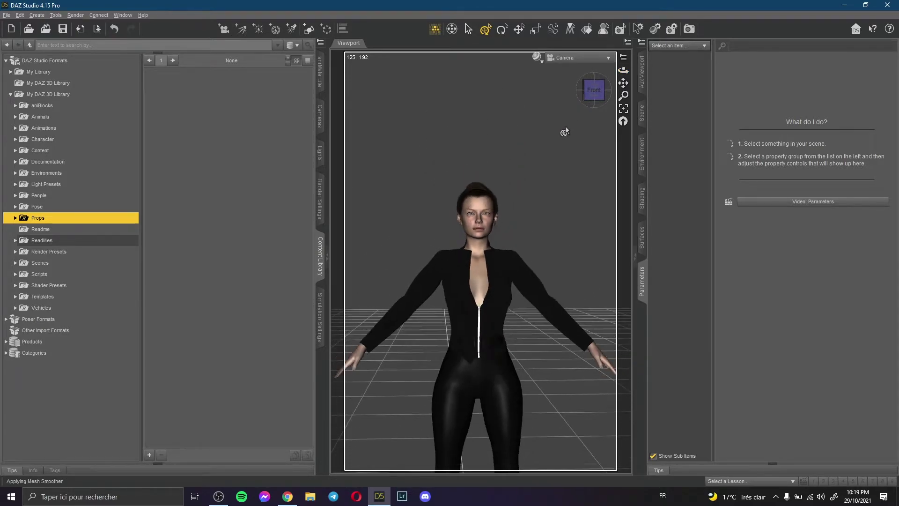
- Switch the main viewport to Perspective View with the whole figure in frame and set the auxiliary viewport to Camera
click(606, 95)
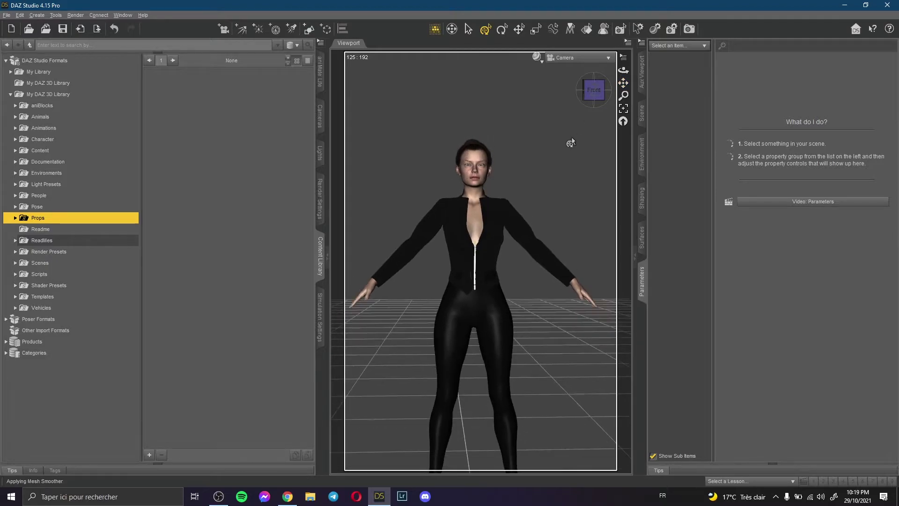
click(587, 58)
click(587, 67)
scroll(580, 126, down, 8)
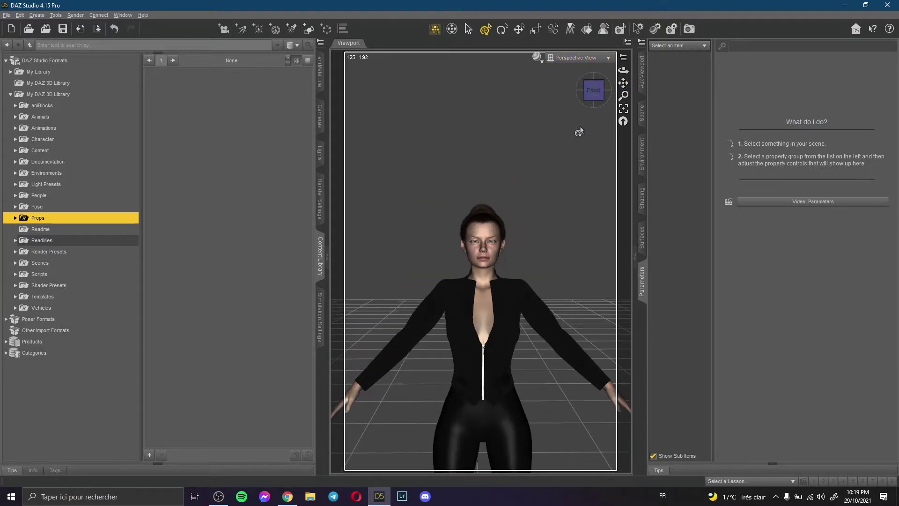
scroll(579, 129, down, 4)
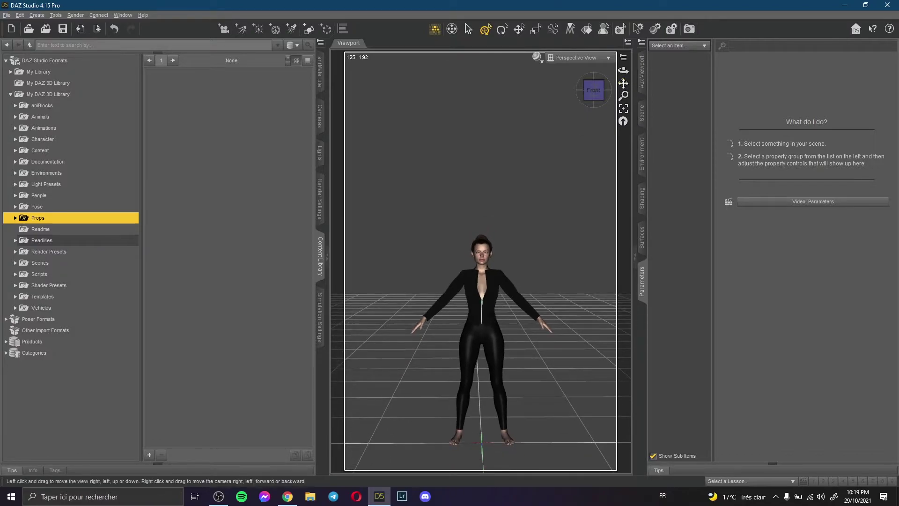
drag(624, 83, 595, 52)
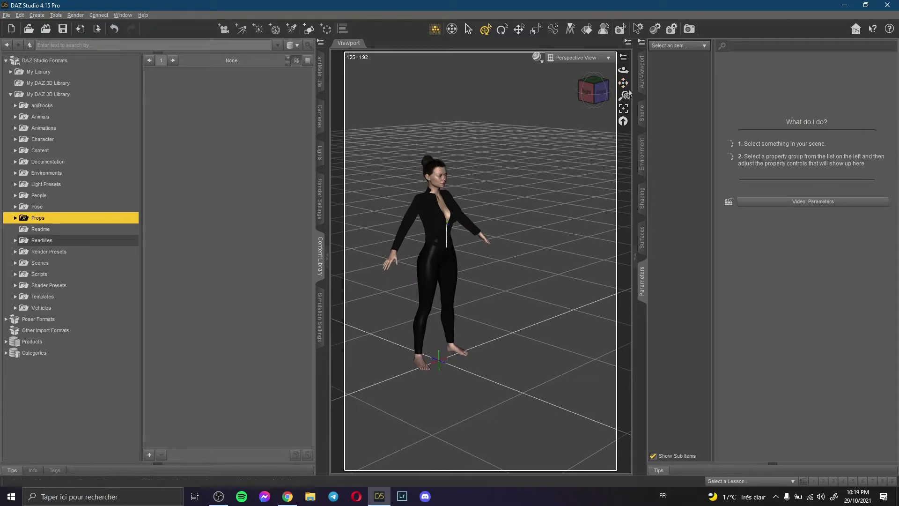
click(642, 83)
click(838, 48)
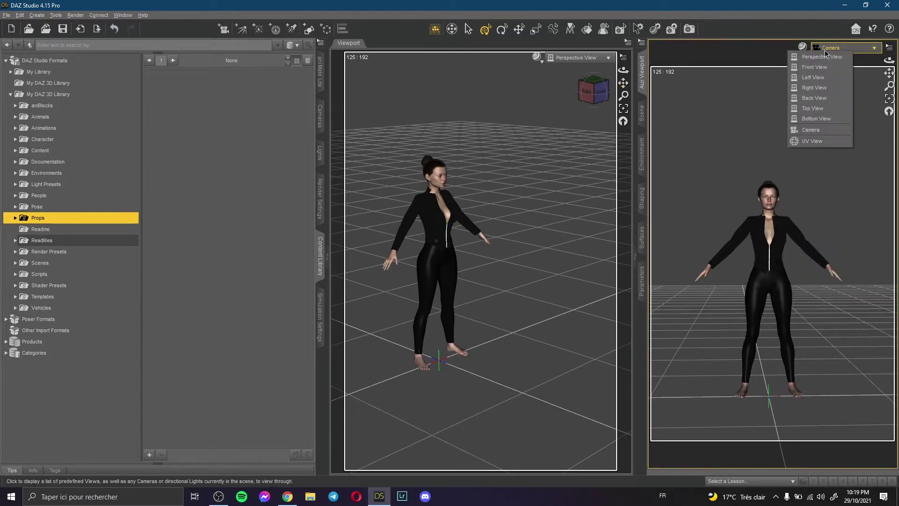
click(806, 129)
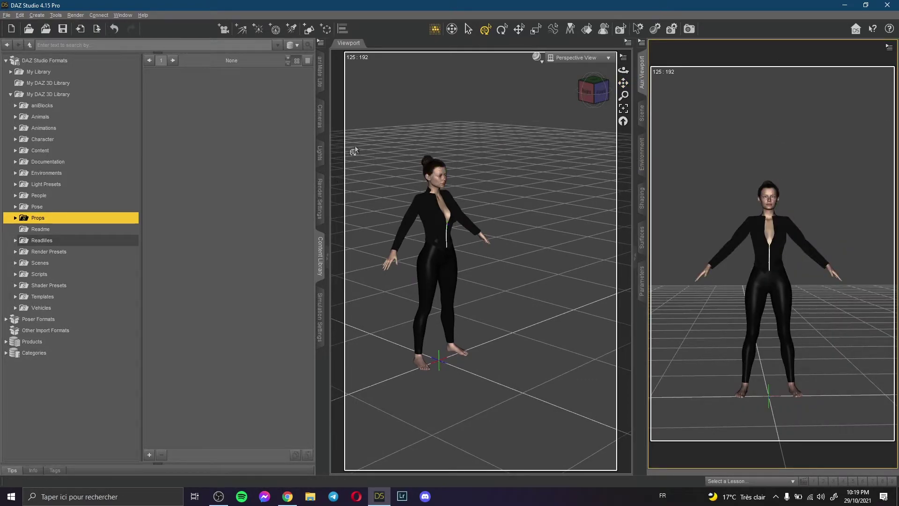
- Load the 01-Emissive Ball prop into the scene from the 1-Props And Lights content folder under Props
double_click(40, 219)
scroll(57, 251, down, 3)
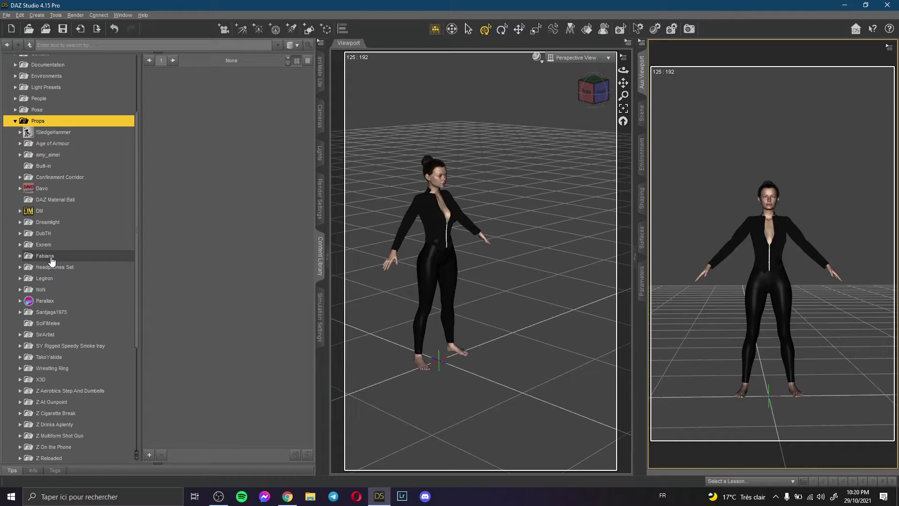
double_click(56, 258)
double_click(53, 267)
click(66, 278)
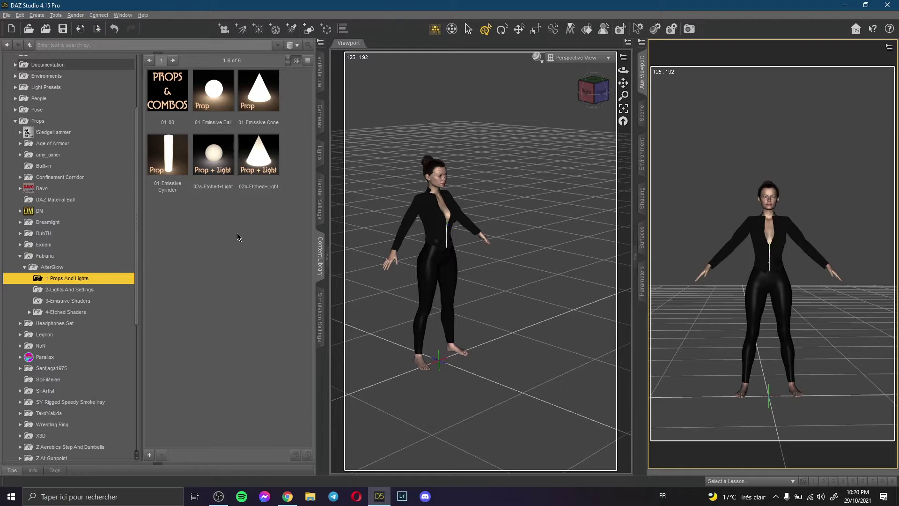
double_click(213, 94)
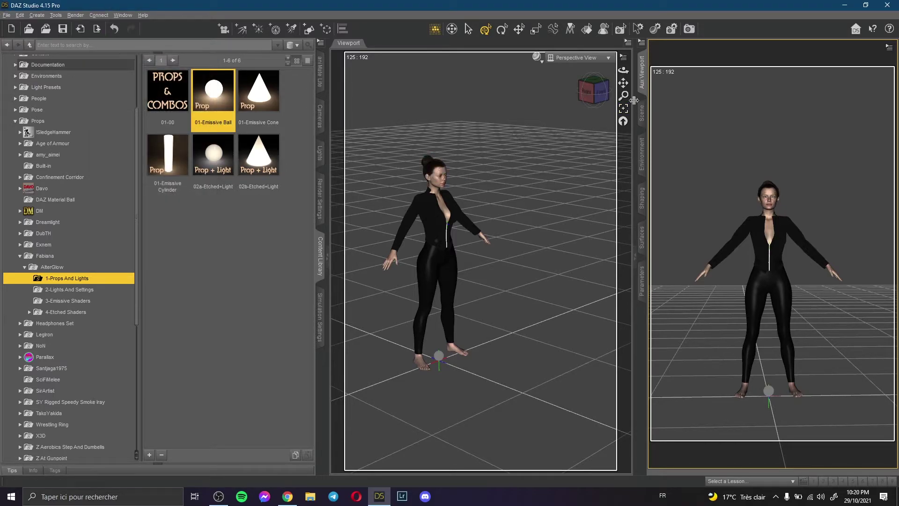
- Select FKEmissiveBall in the scene and move it from the figure's feet up to about hand height in front of the figure
click(641, 112)
click(714, 314)
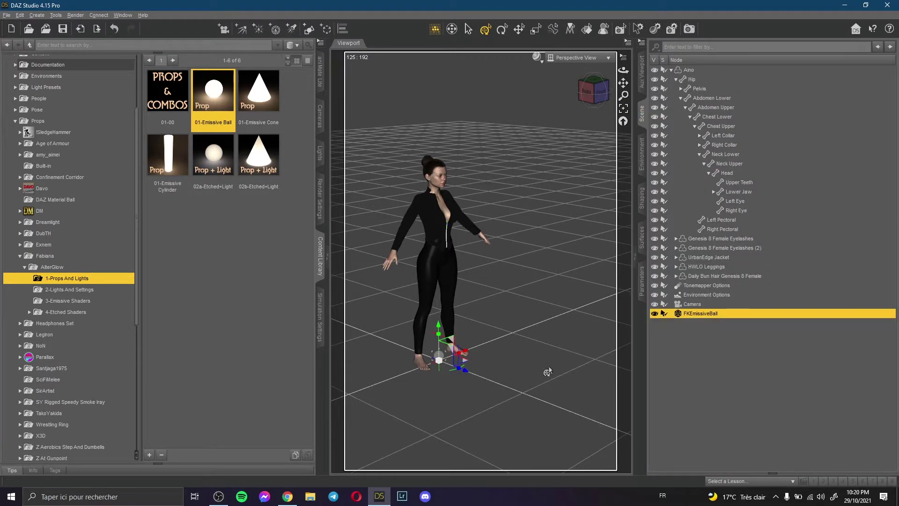
drag(465, 374, 510, 244)
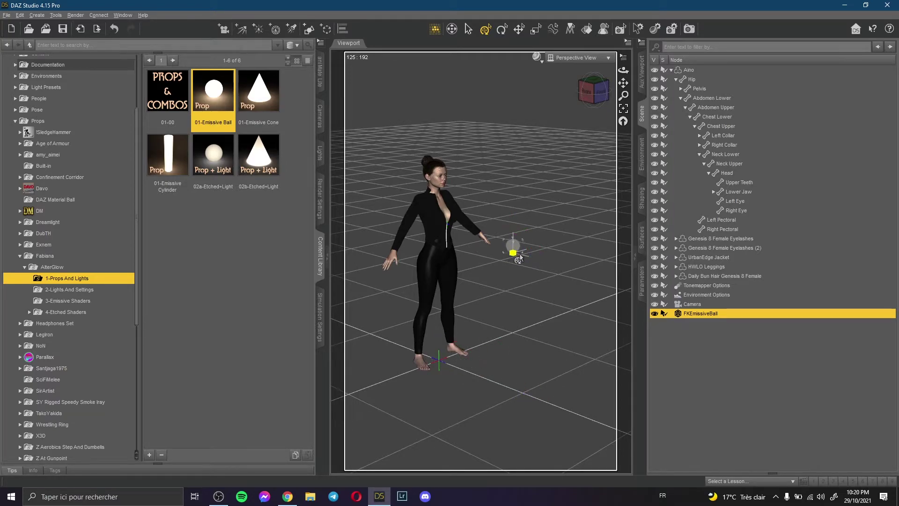
- Set the auxiliary viewport's draw style to NVIDIA Iray
click(642, 72)
click(802, 46)
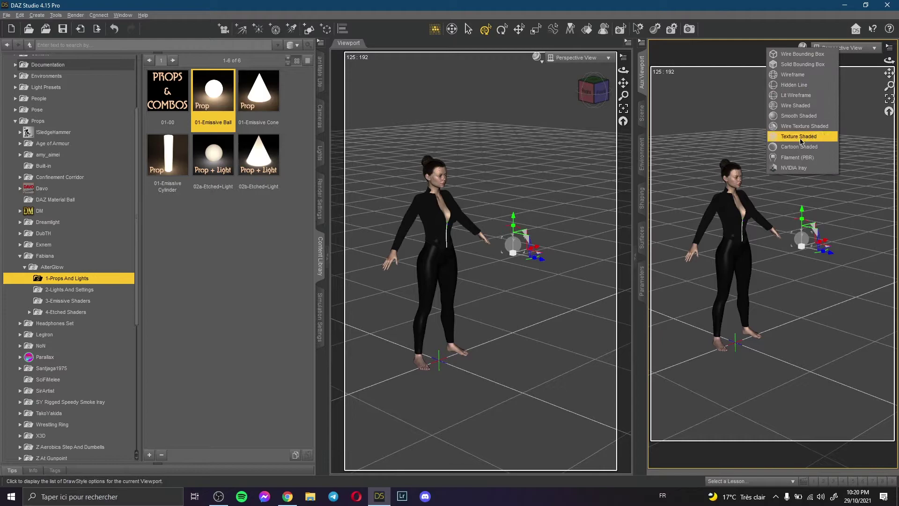
click(796, 168)
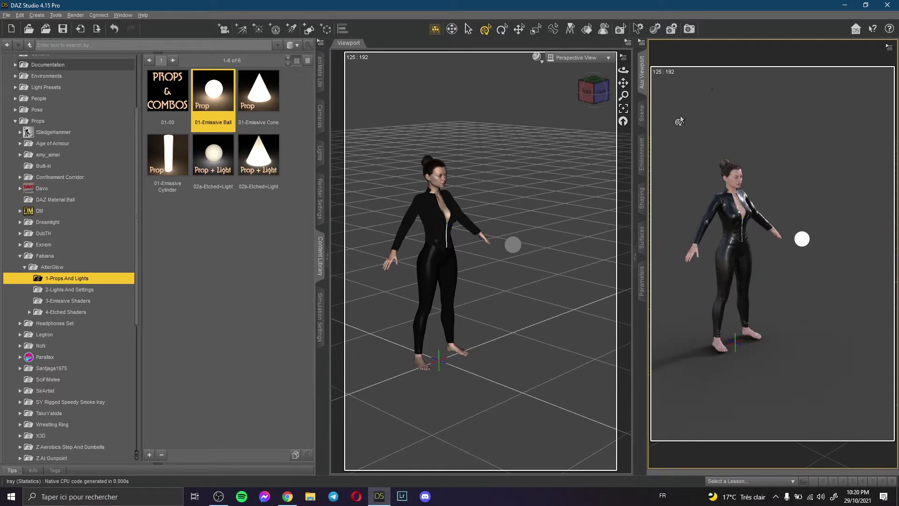
- Raise the emissive ball to just above the figure's head height and deselect it
drag(623, 70, 641, 71)
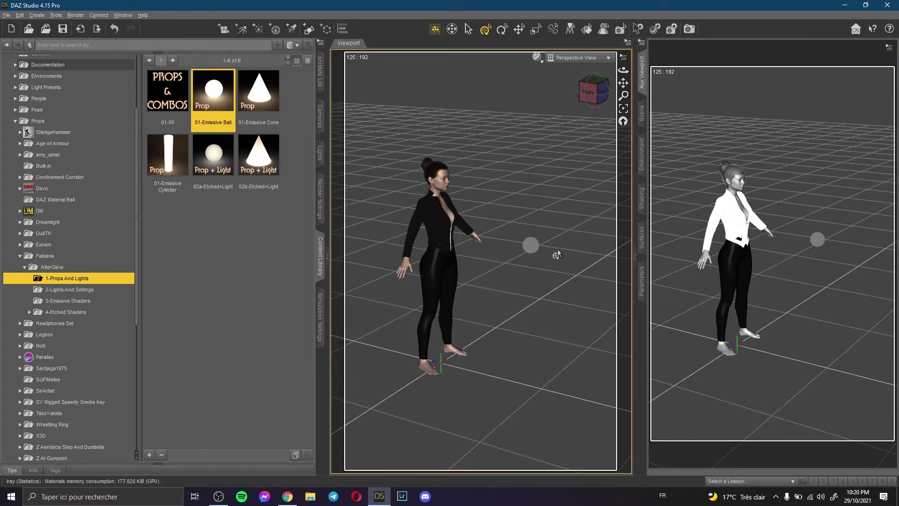
click(534, 249)
drag(529, 225, 538, 116)
drag(624, 70, 602, 66)
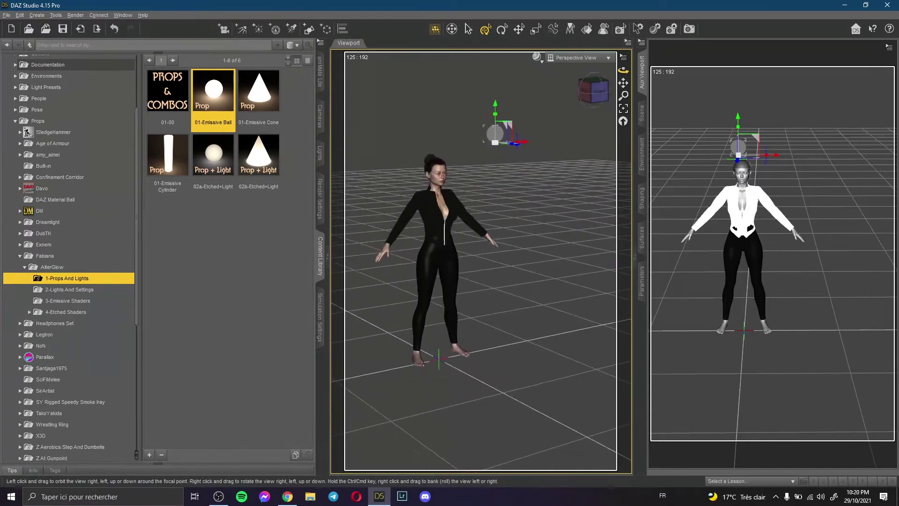
click(576, 151)
- Frame the figure's upper body in Perspective View and set the auxiliary viewport to the Camera view
scroll(487, 189, up, 4)
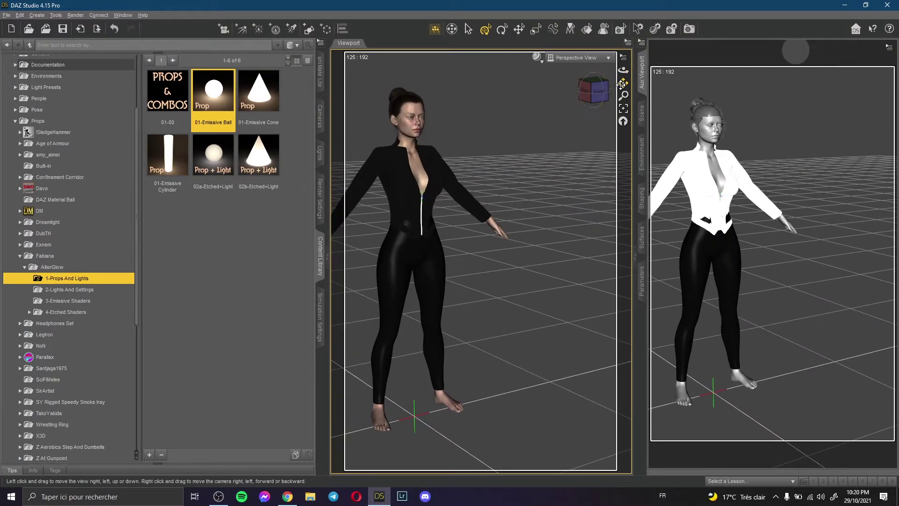
drag(624, 83, 650, 149)
scroll(558, 183, up, 2)
scroll(558, 183, up, 2)
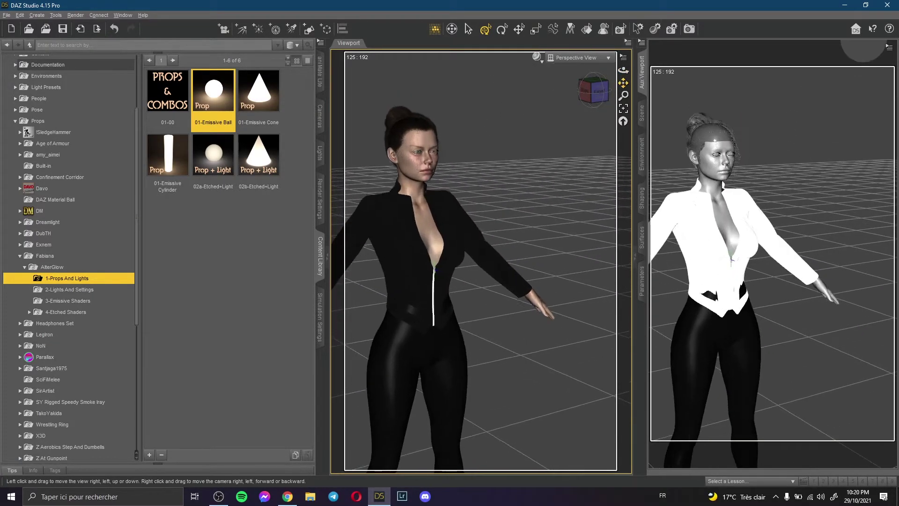
drag(623, 83, 635, 134)
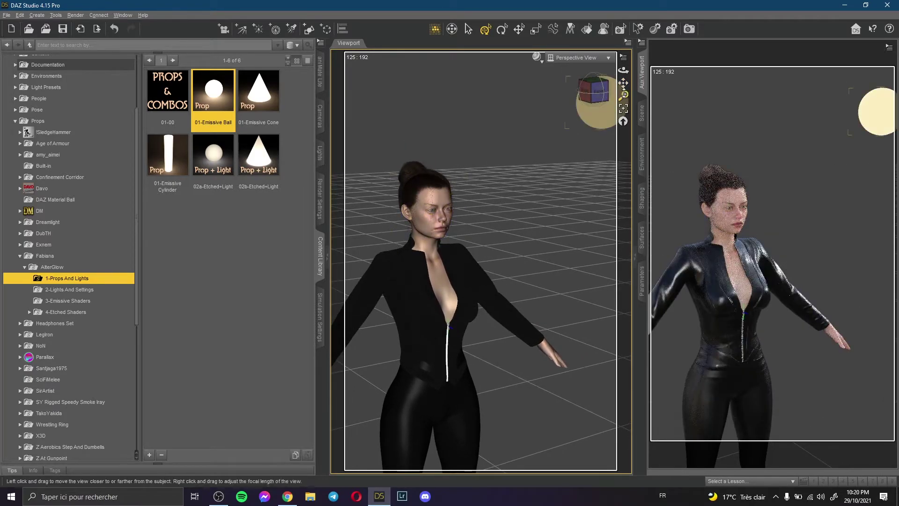
drag(623, 83, 614, 89)
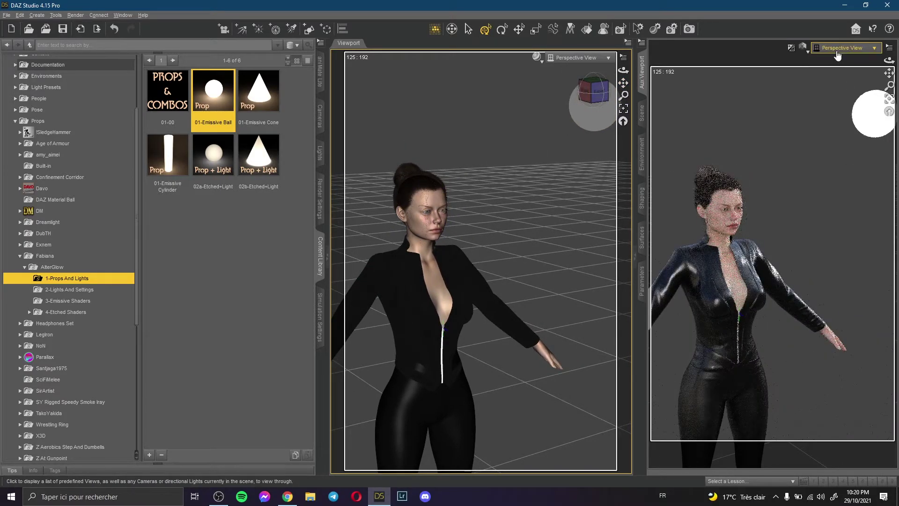
click(843, 48)
click(824, 133)
- Switch the main viewport to the Camera view and move the camera closer so the figure is framed from head to thighs
click(579, 58)
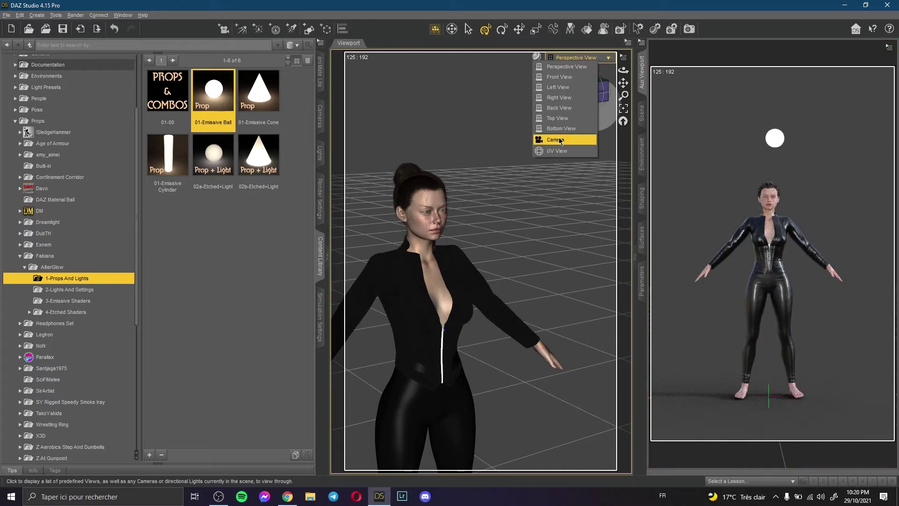
click(558, 137)
scroll(547, 131, up, 3)
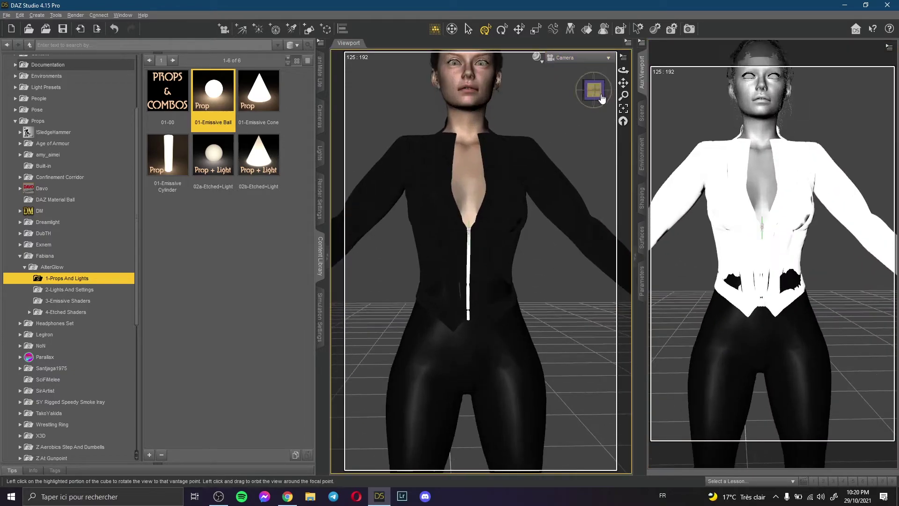
mouse_move(624, 83)
mouse_down()
mouse_move(617, 141)
mouse_move(632, 91)
mouse_up()
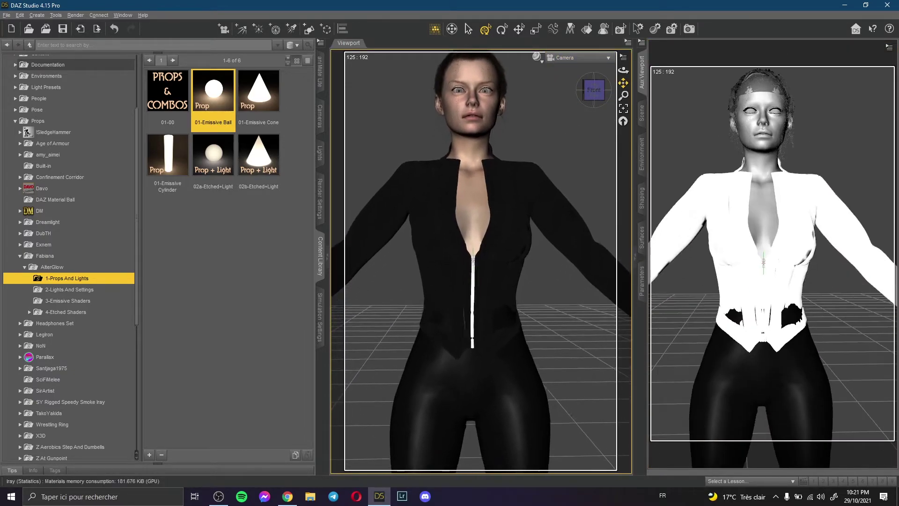
- Return the main viewport to Perspective View and frame the figure's head
click(572, 59)
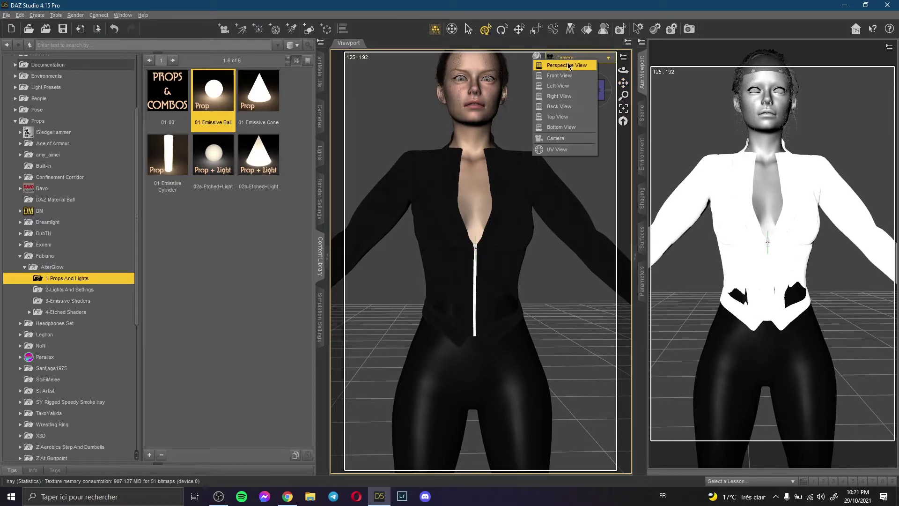
click(577, 65)
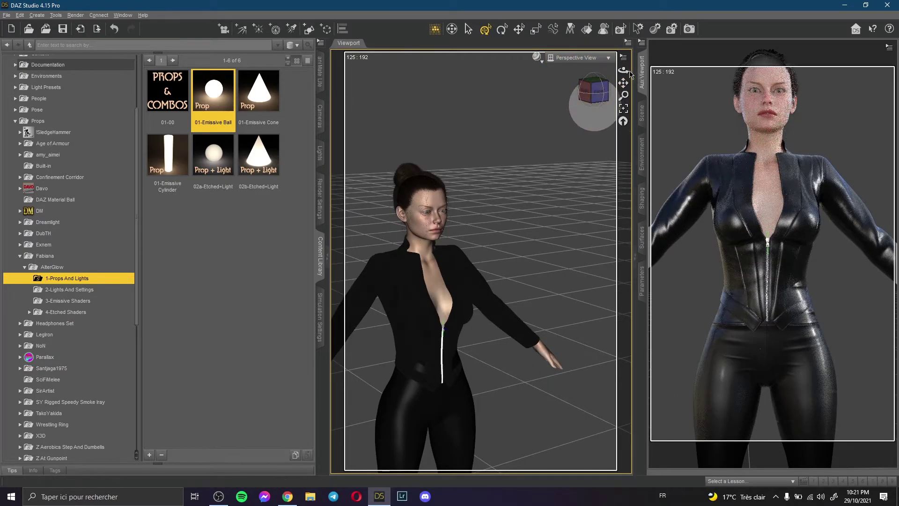
drag(623, 70, 627, 71)
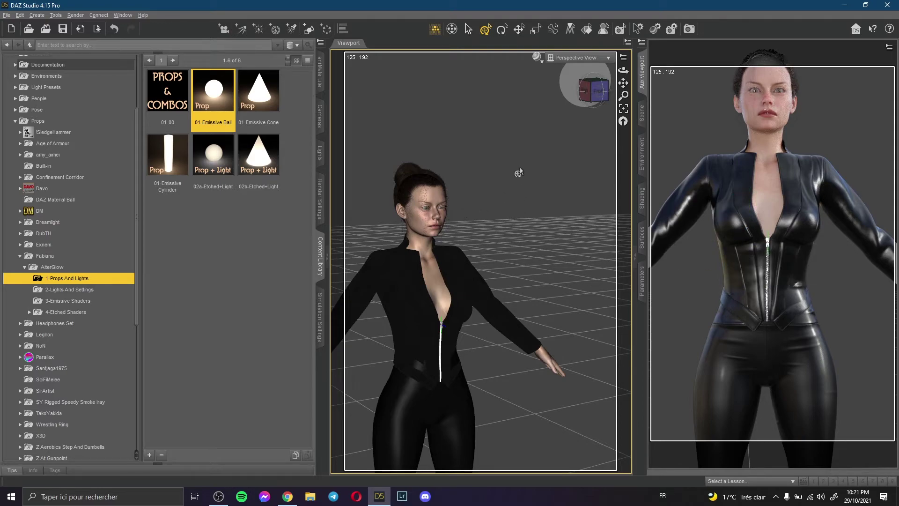
click(437, 209)
click(433, 195)
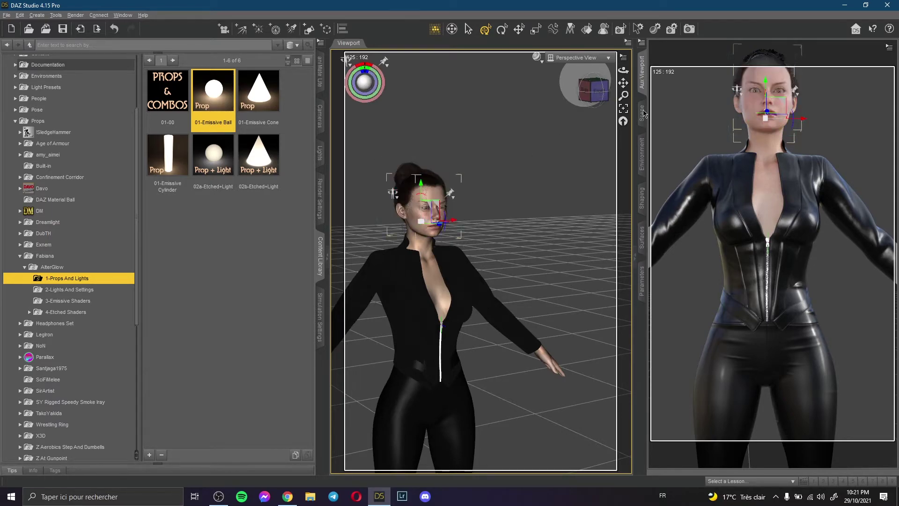
click(623, 108)
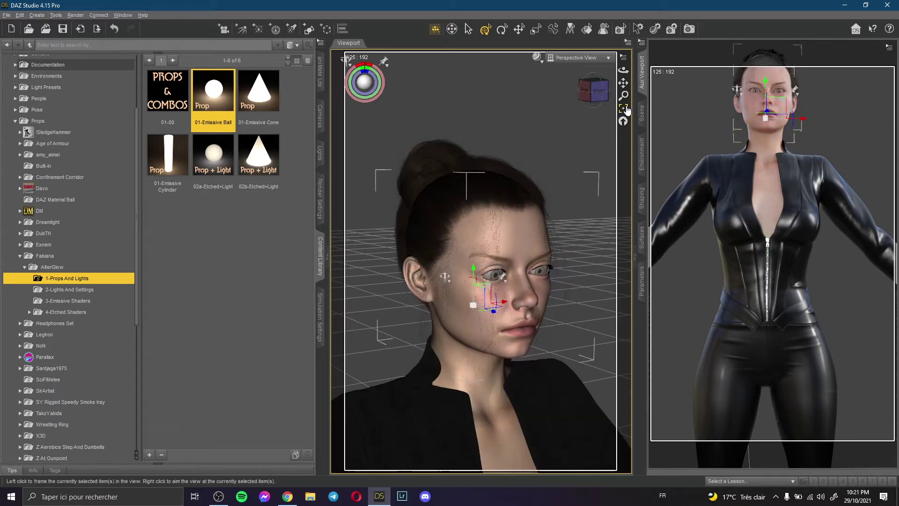
- Set the Point At target of the figure's left eye to FKEmissiveBall
click(539, 272)
click(641, 280)
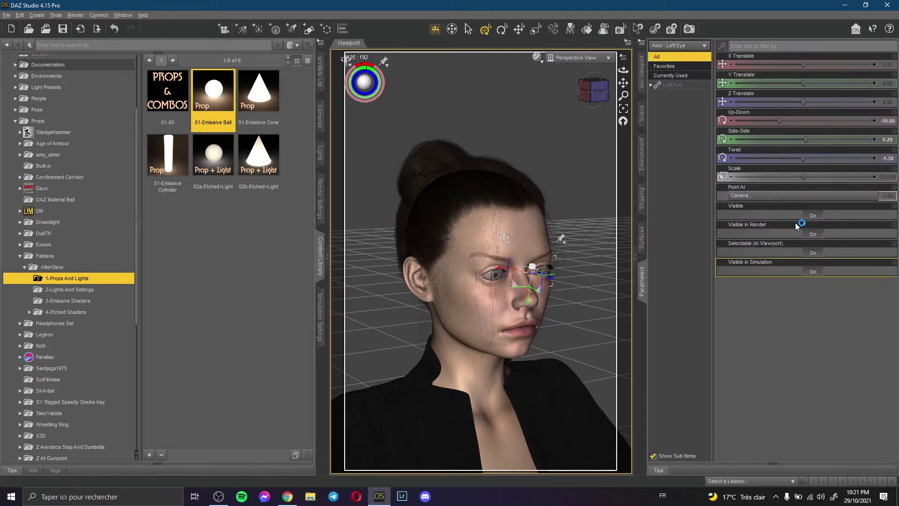
click(757, 200)
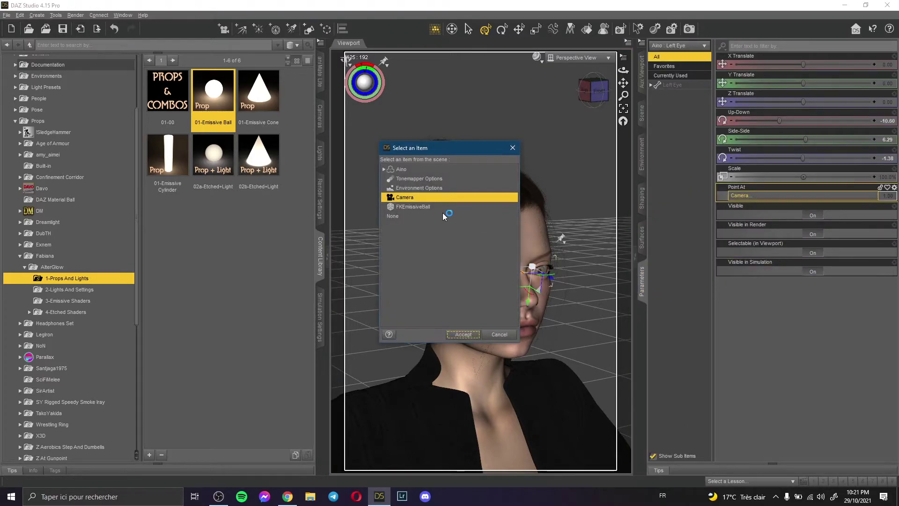
click(428, 207)
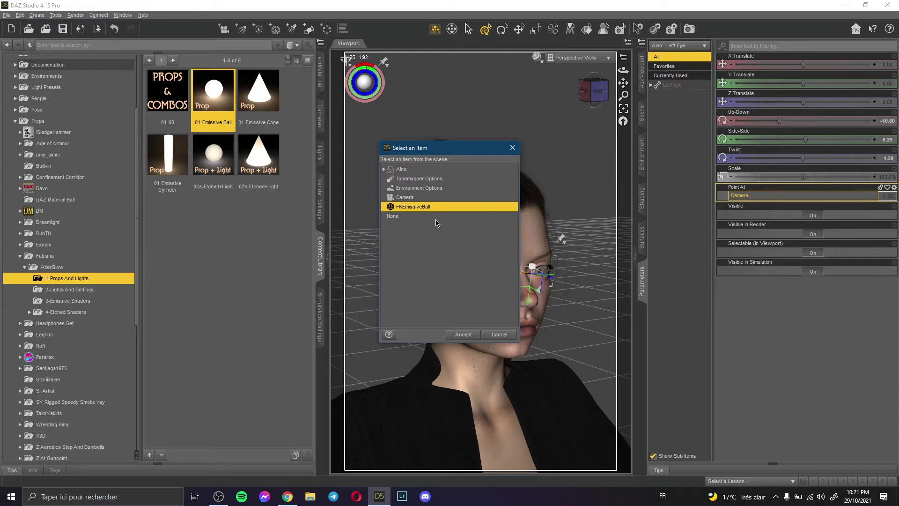
click(463, 335)
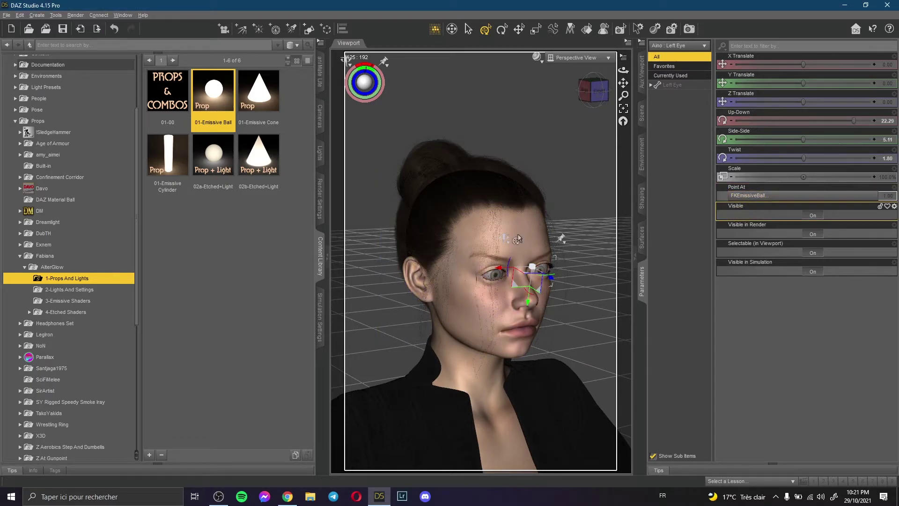
- Set the Point At target of the figure's right eye to FKEmissiveBall and bring back the auxiliary viewport
click(493, 280)
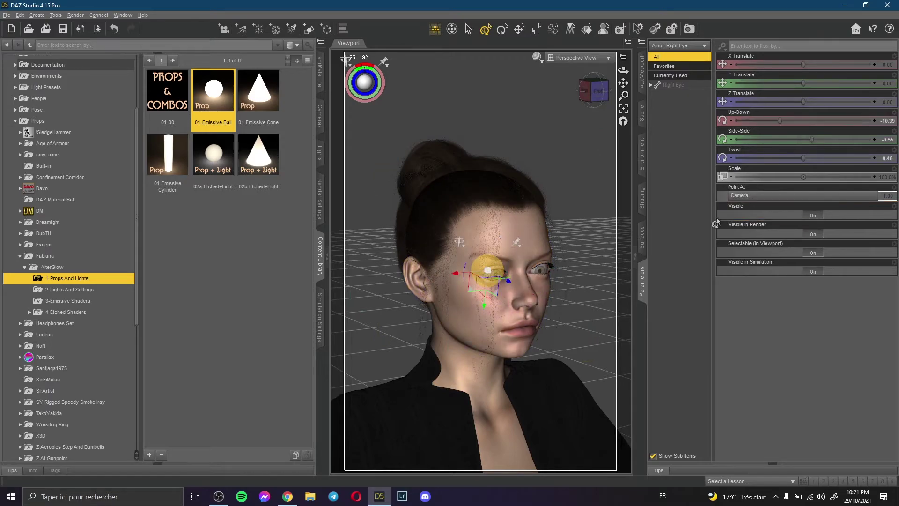
click(749, 197)
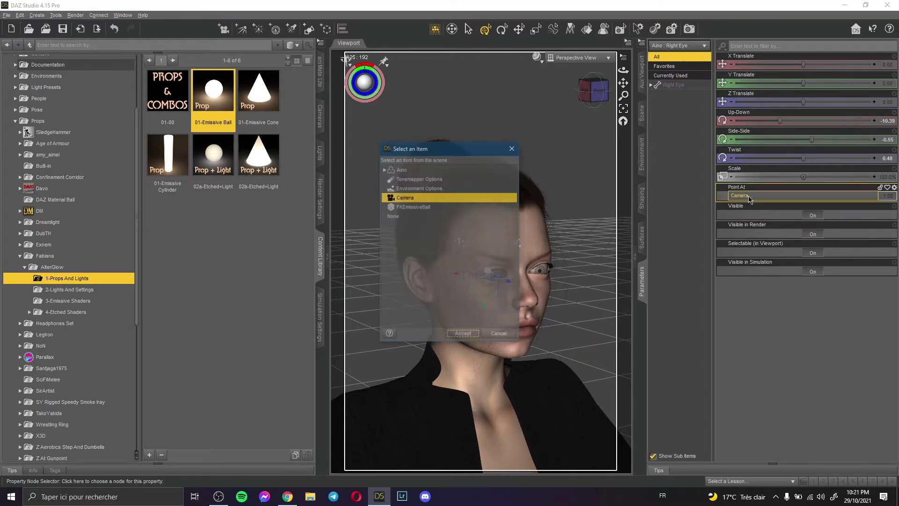
click(414, 206)
click(463, 334)
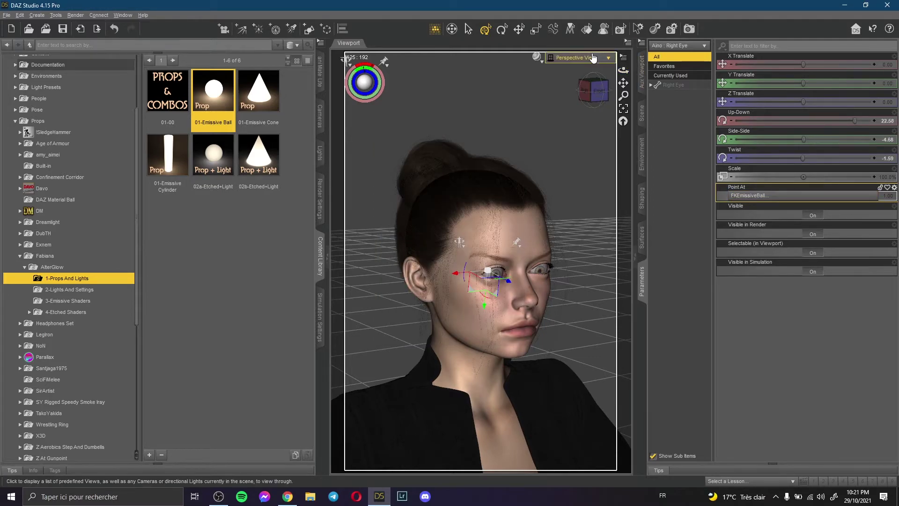
click(642, 74)
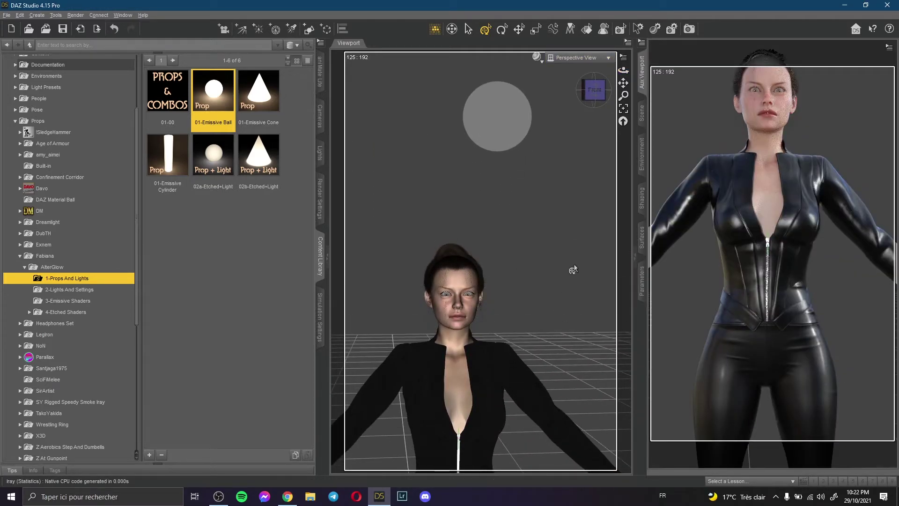
- Reconfirm FKEmissiveBall as the Point At target of the figure's right eye, and clear that target by setting it to None
scroll(521, 235, up, 3)
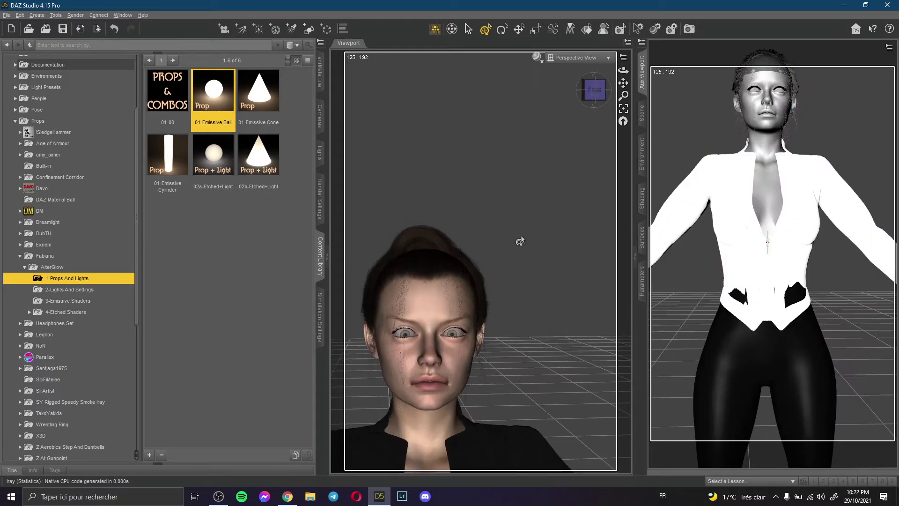
click(401, 341)
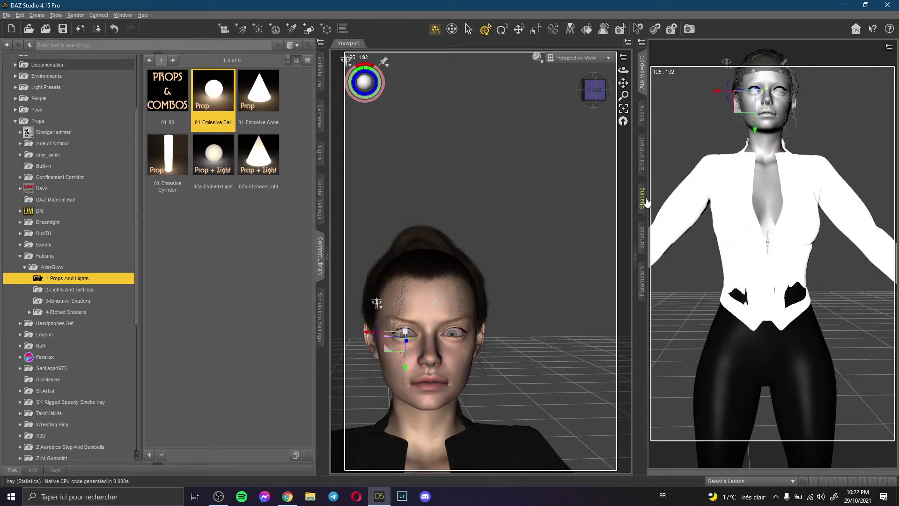
click(642, 281)
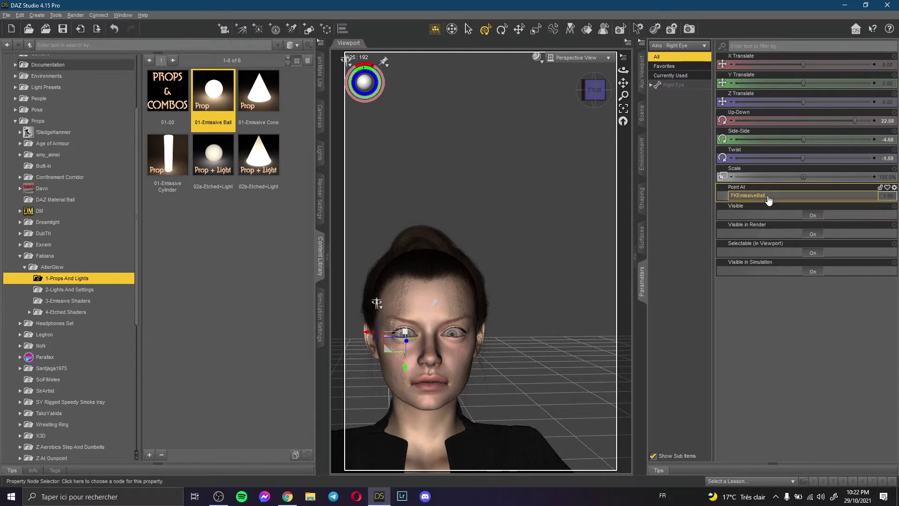
click(684, 86)
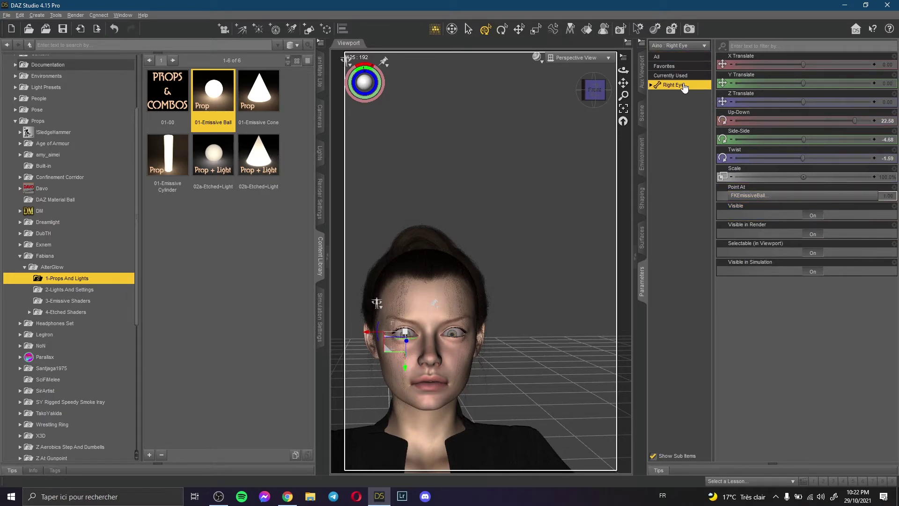
click(755, 196)
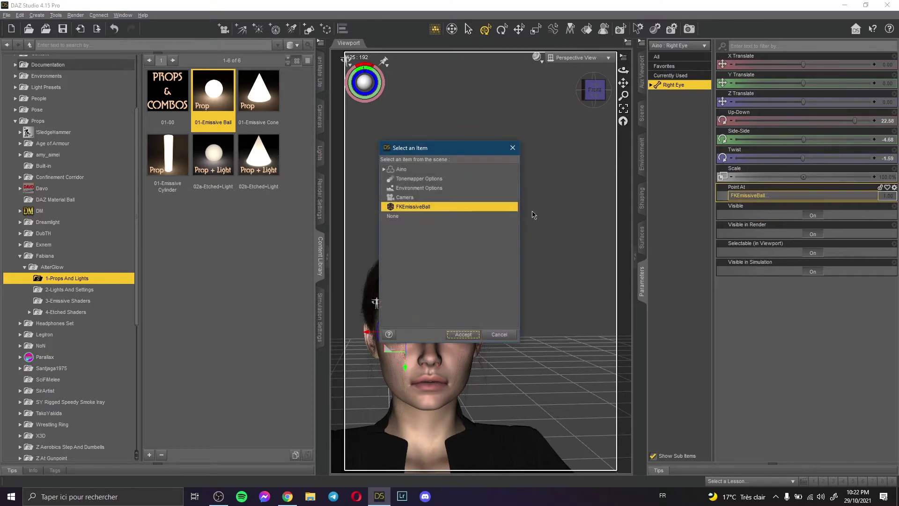
click(408, 209)
click(463, 334)
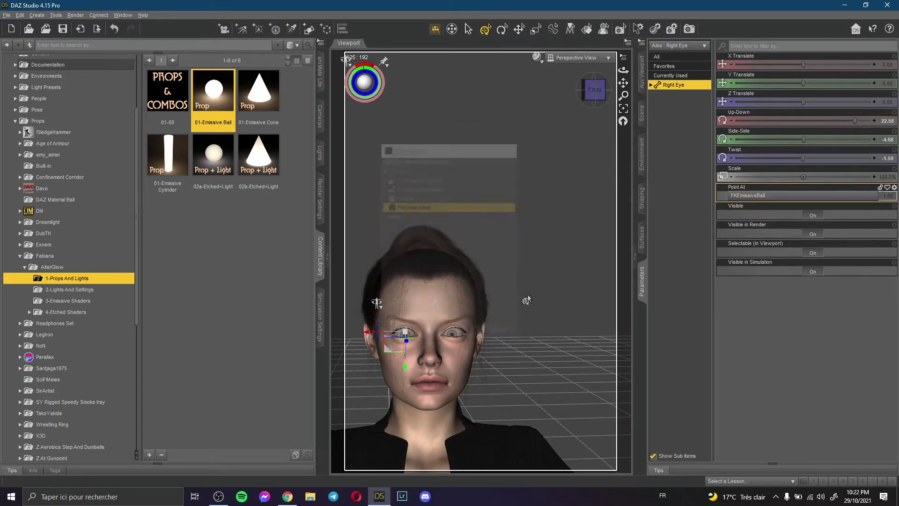
click(749, 192)
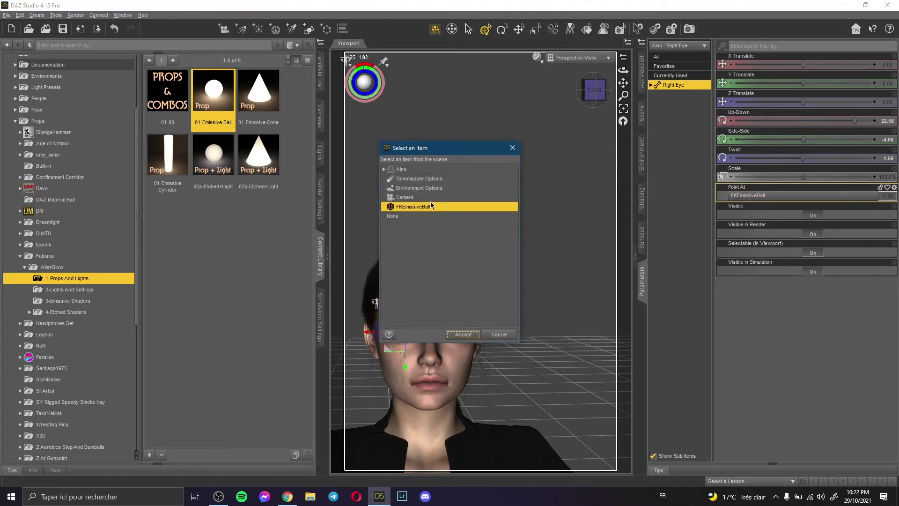
double_click(414, 217)
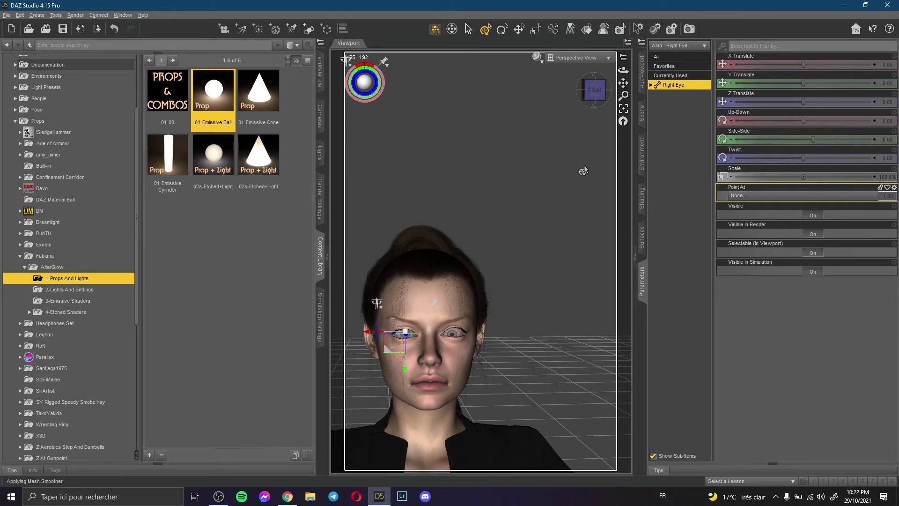
- Clear the Point At target of the figure's left eye by setting it to None and deselect the eye
click(460, 341)
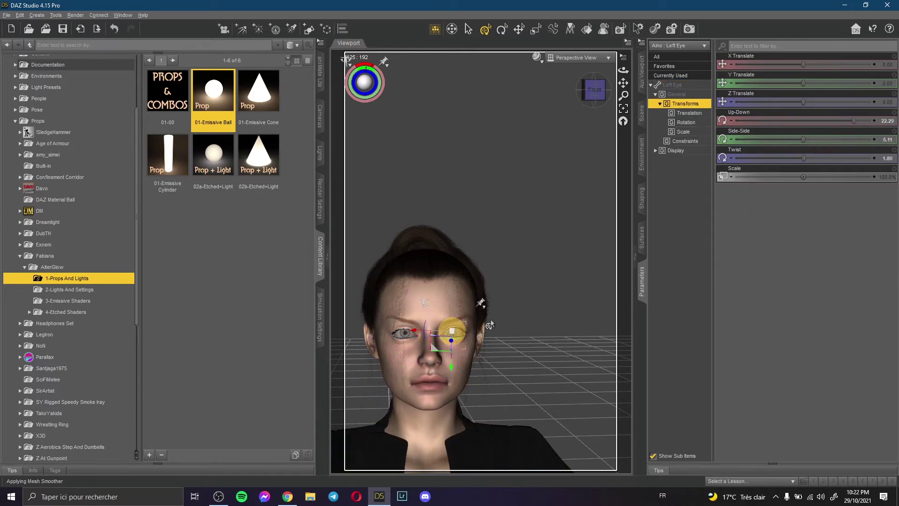
click(661, 57)
click(779, 200)
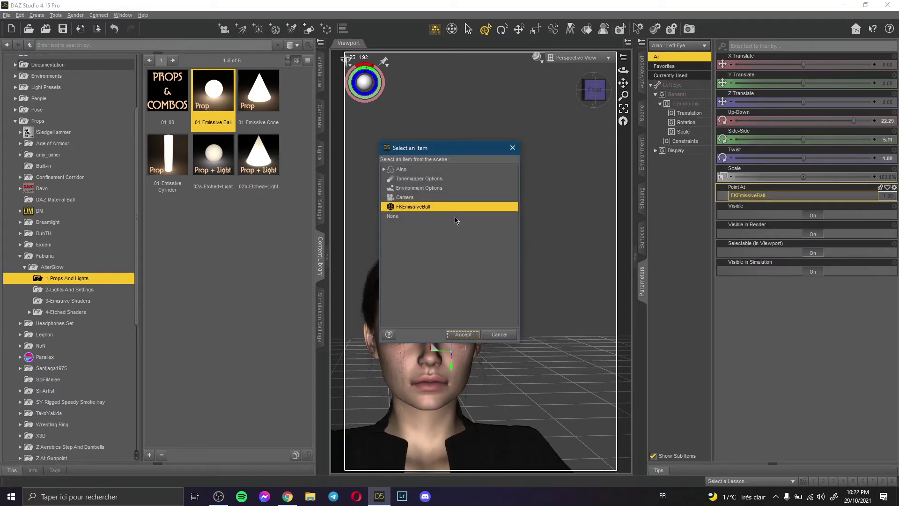
click(424, 218)
click(461, 336)
click(597, 233)
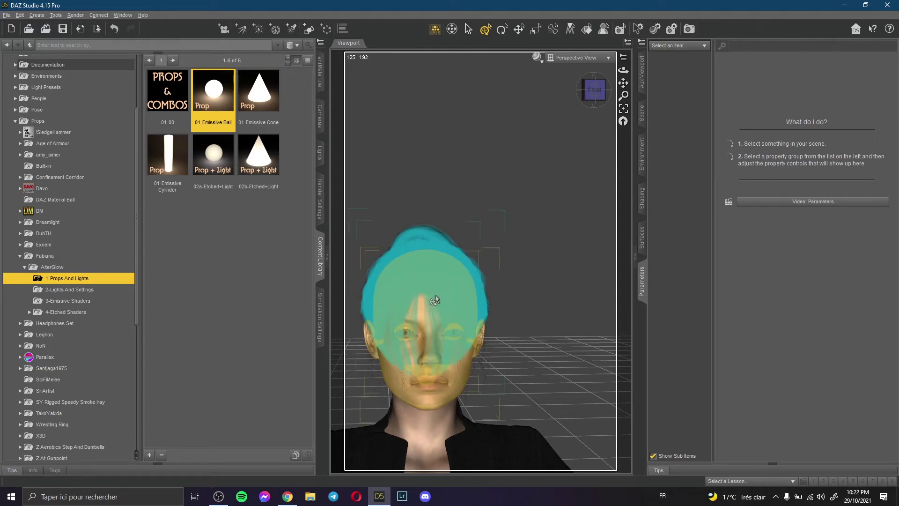
- Point the figure's right eye at FKEmissiveBall again through its Point At property, and deselect the eye
click(404, 332)
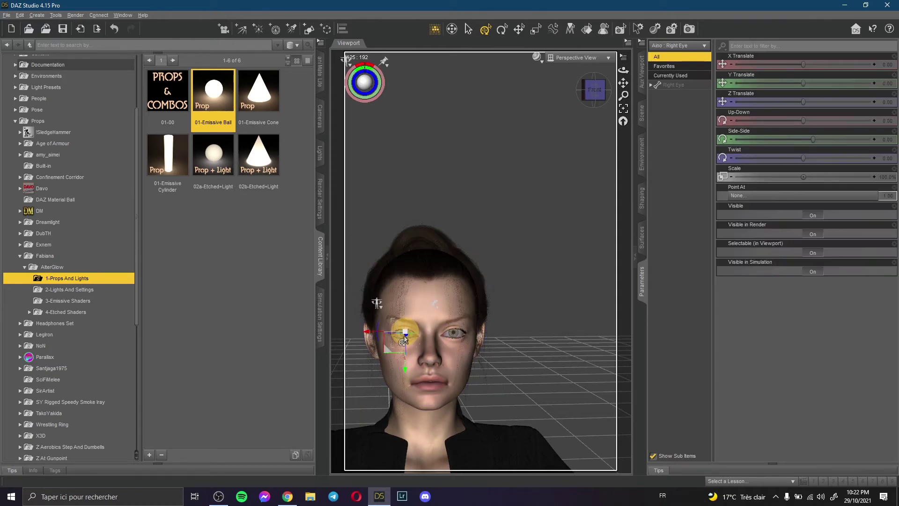
click(773, 195)
click(413, 207)
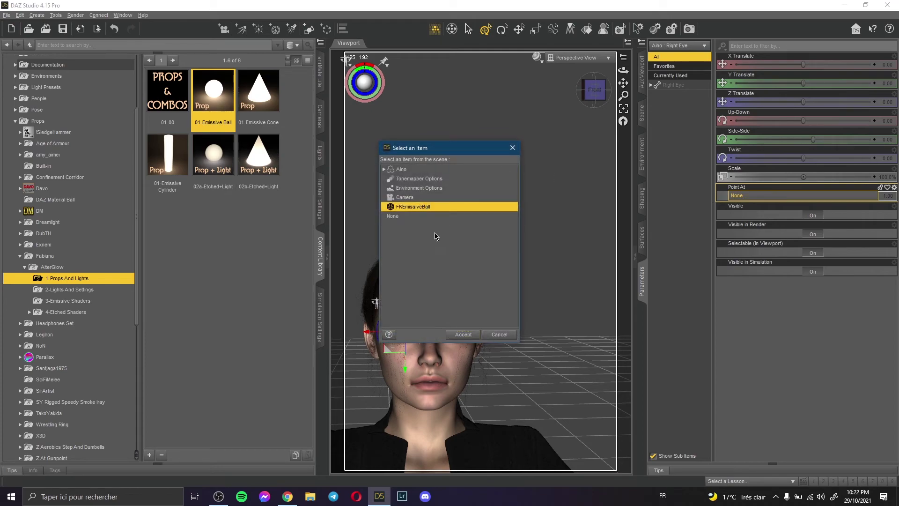
click(463, 334)
click(555, 216)
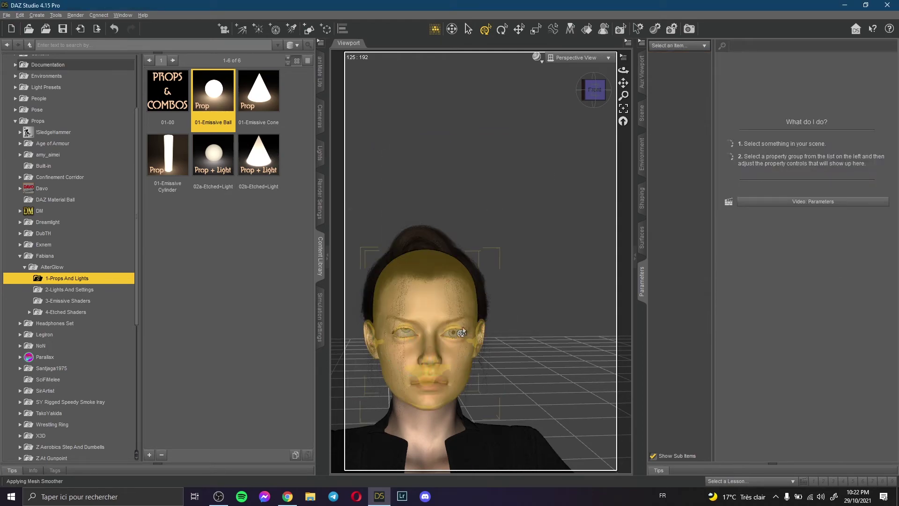
- Point the figure's left eye at FKEmissiveBall again through its Point At property, and deselect the eye
click(452, 333)
click(740, 196)
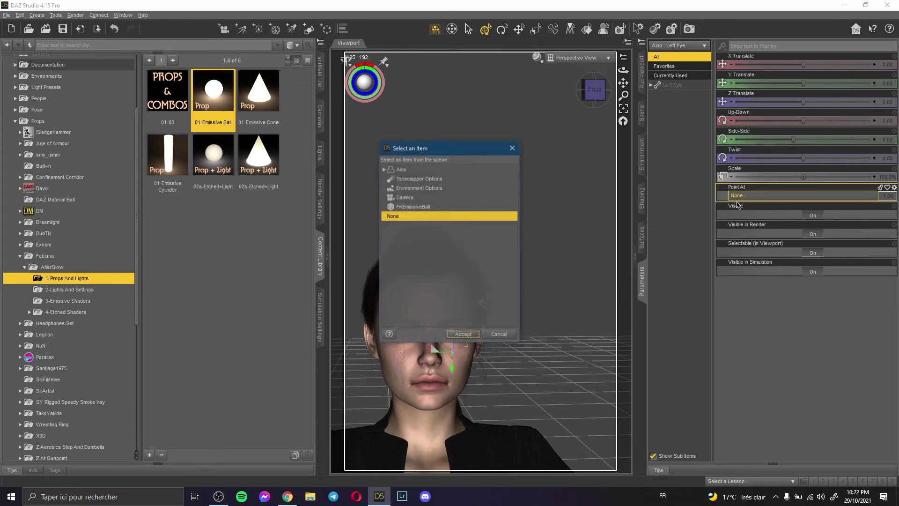
click(428, 206)
click(453, 333)
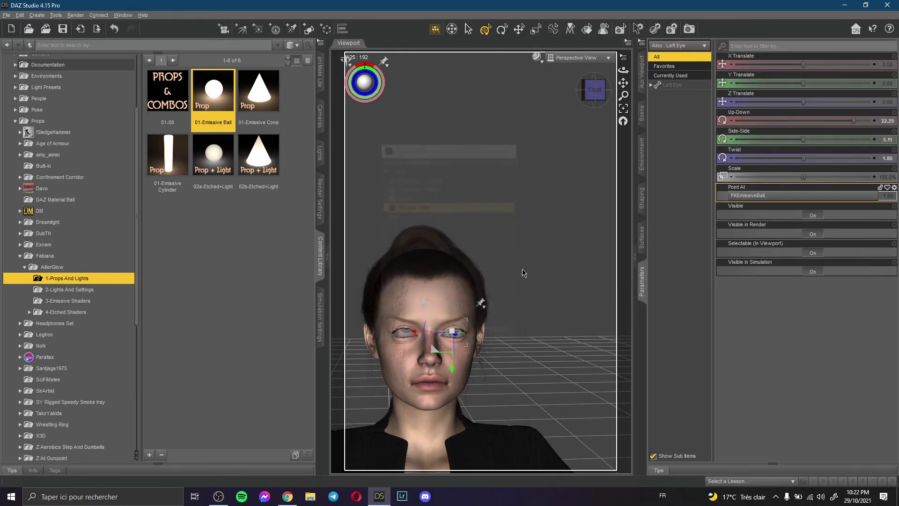
click(559, 252)
- Move the emissive ball from above the figure down to beside the shoulder to test whether the eyes follow it
mouse_move(622, 70)
mouse_down()
mouse_move(619, 79)
mouse_move(618, 71)
mouse_up()
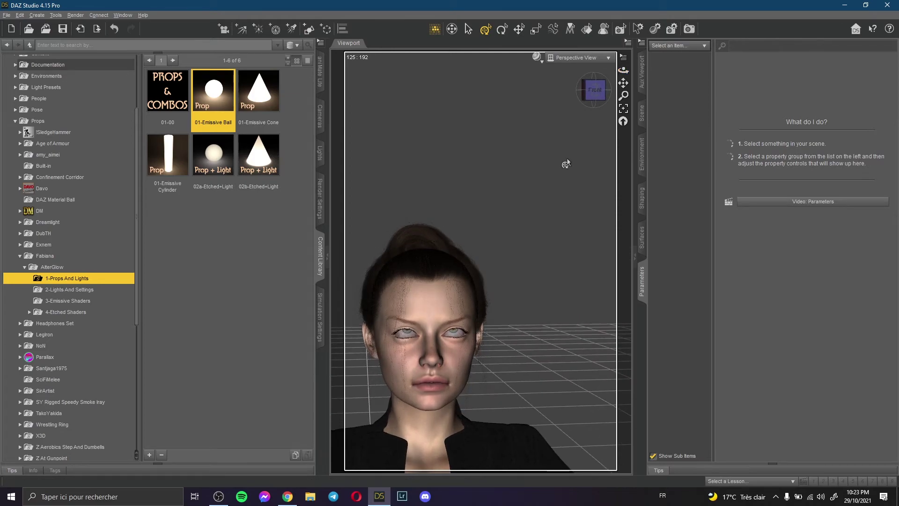
scroll(566, 163, down, 5)
scroll(568, 159, down, 2)
drag(623, 70, 630, 80)
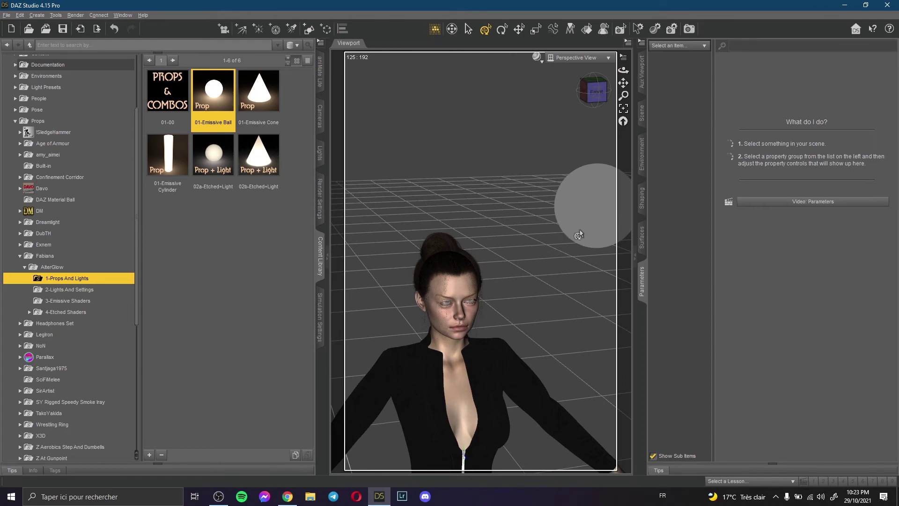
drag(622, 82, 616, 90)
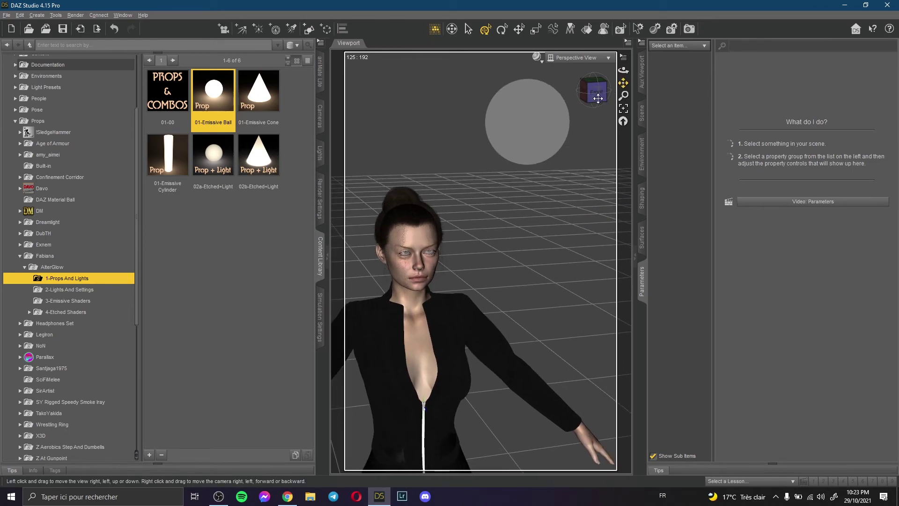
click(536, 108)
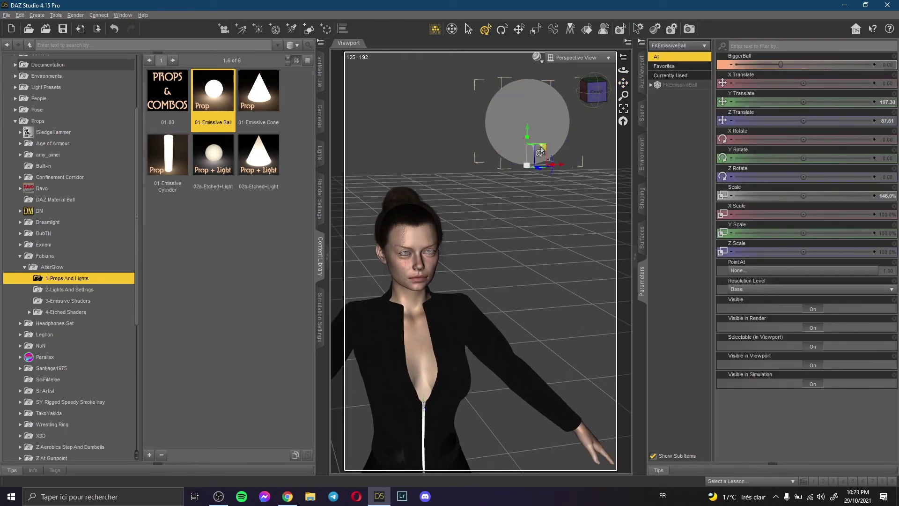
drag(541, 148, 503, 348)
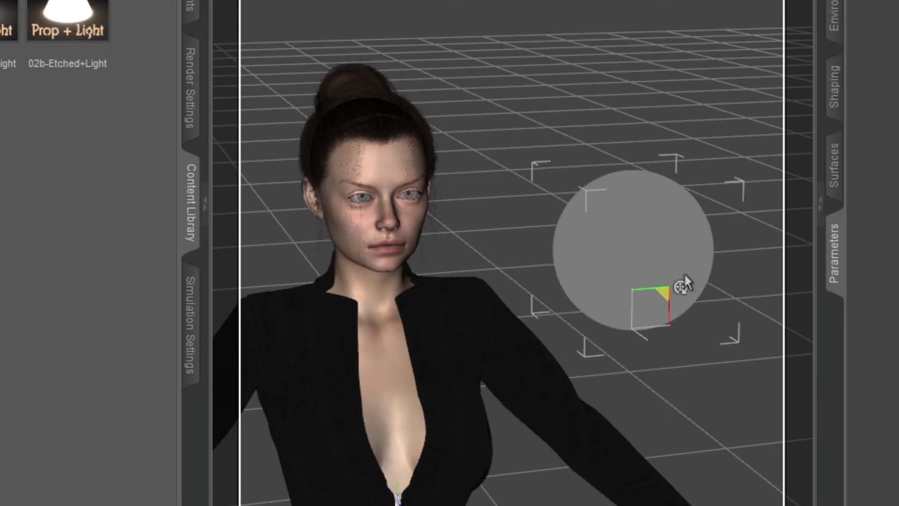